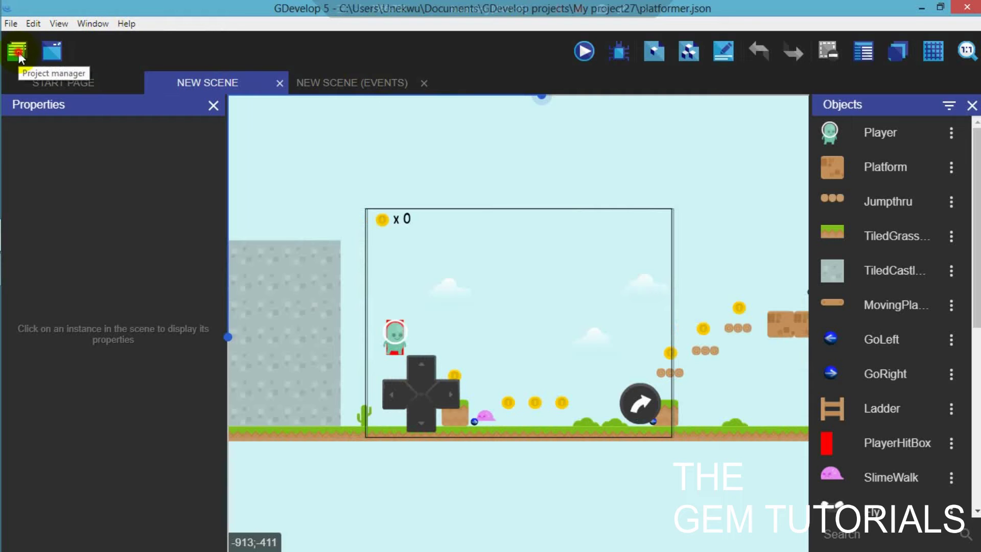
Open the game's properties and examine the game name, package name and AdMob application ID fields
click(18, 51)
click(140, 73)
click(163, 100)
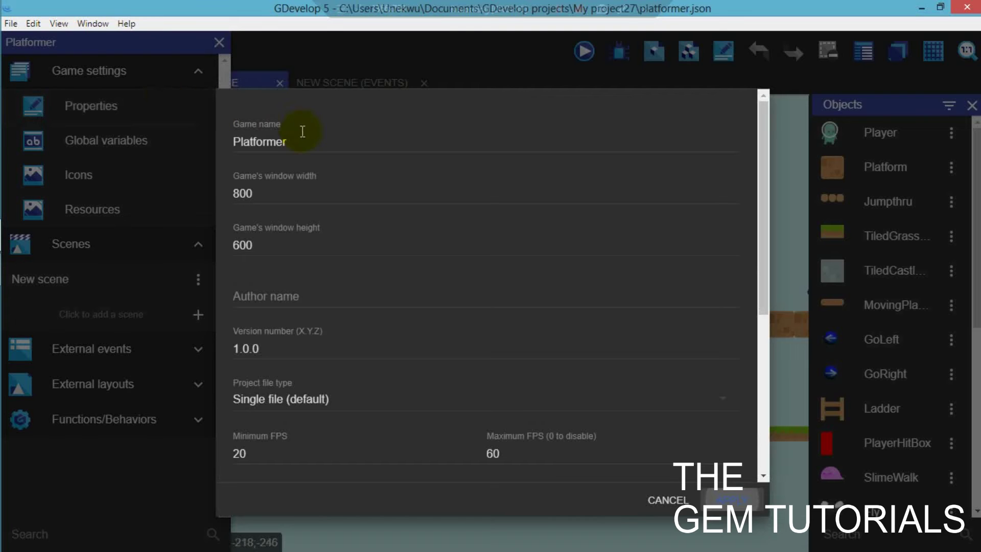
click(252, 141)
drag(240, 141, 344, 141)
drag(767, 202, 756, 310)
drag(409, 311, 219, 299)
click(415, 314)
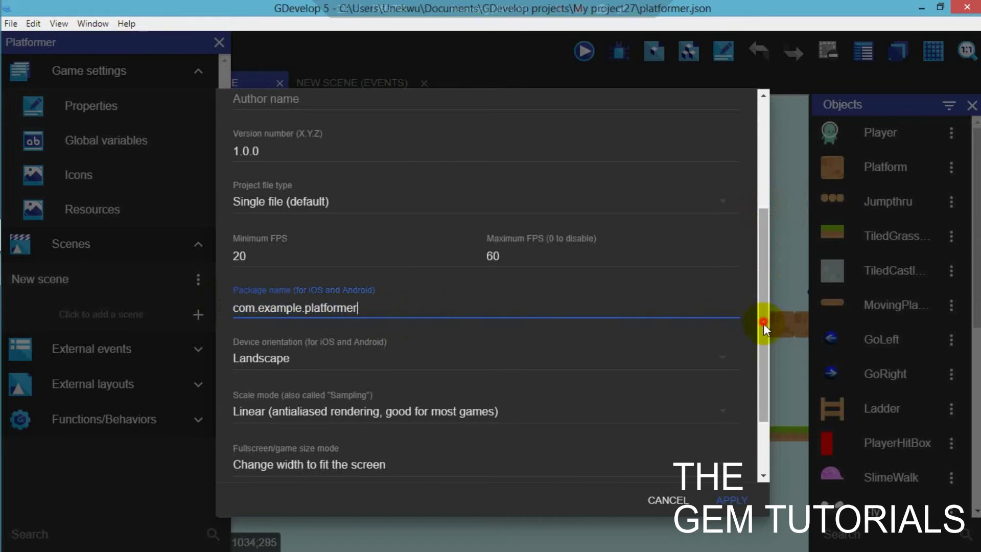
drag(763, 321, 746, 418)
click(249, 432)
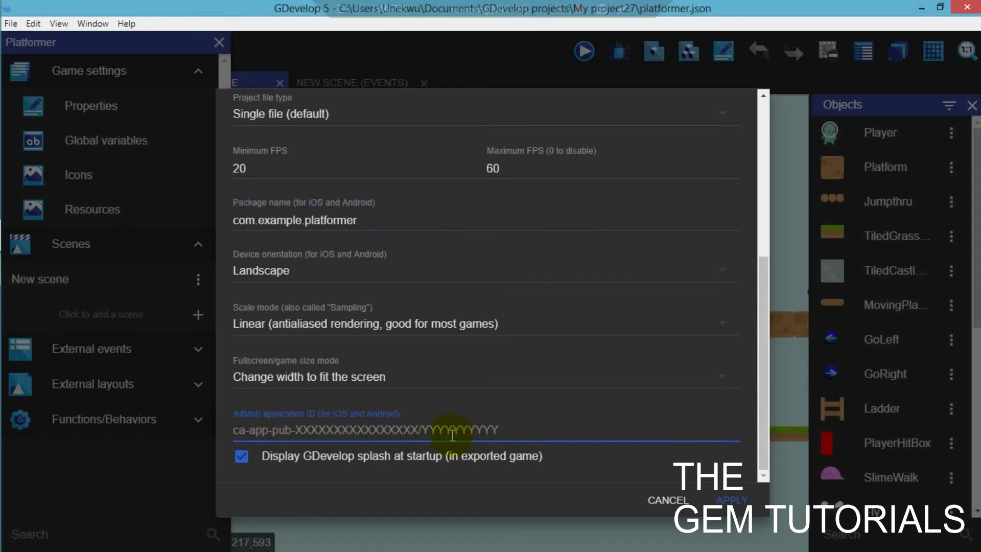
drag(759, 415, 775, 238)
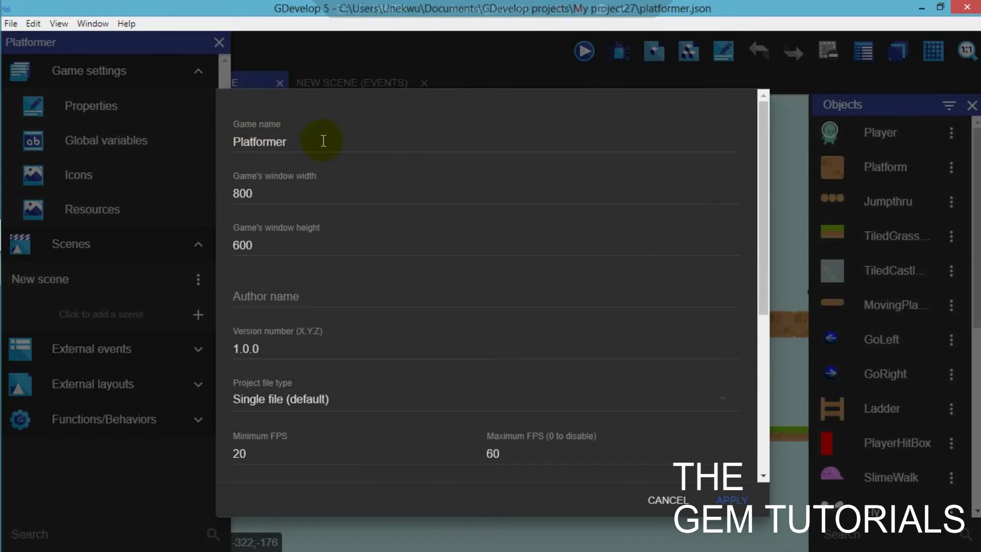
Set the package name to com.thegemtutorials.platformer and apply the game properties
drag(766, 166, 752, 293)
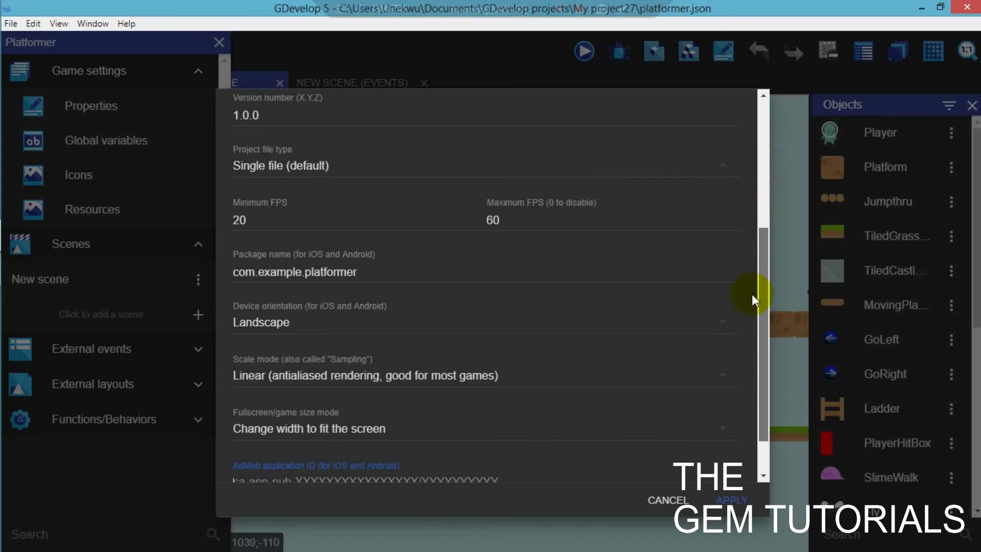
click(303, 273)
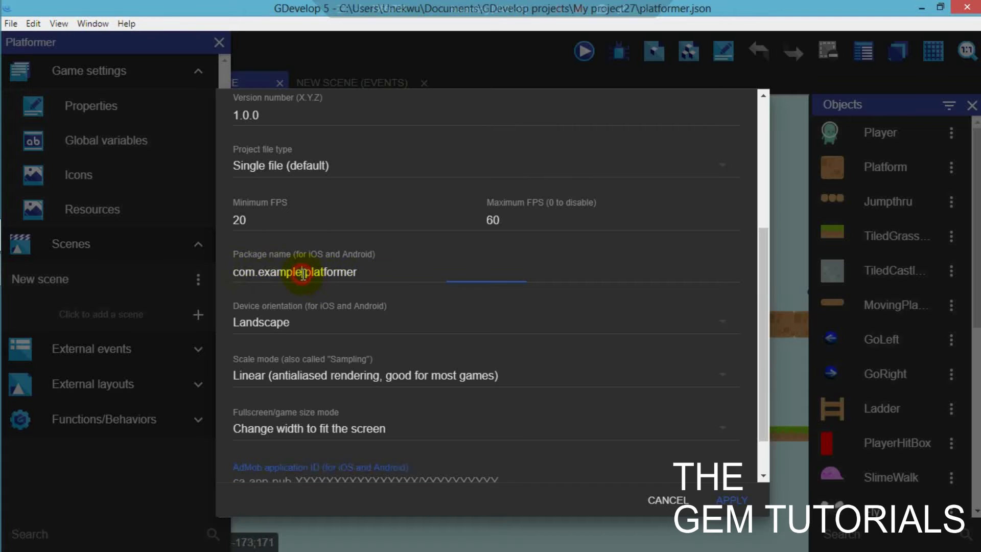
key(BackSpace)
key(BackSpace)
key(BackSpace)
key(BackSpace)
key(BackSpace)
key(BackSpace)
key(BackSpace)
key(BackSpace)
text(thegem)
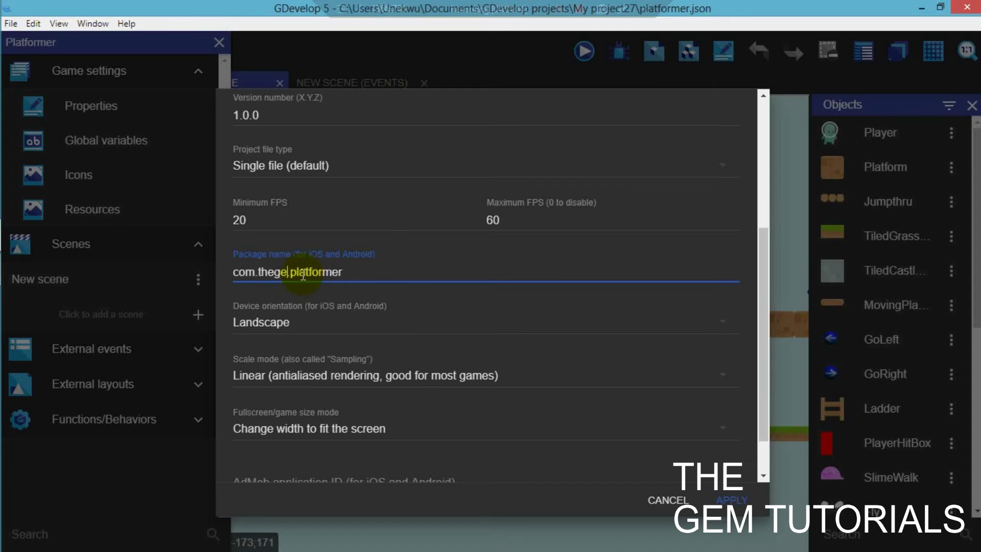
text(tutorials)
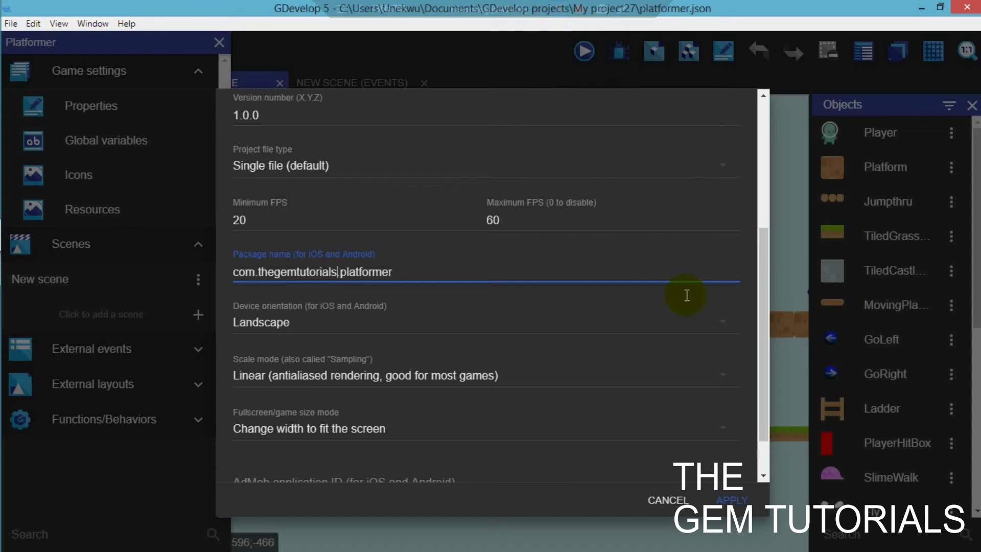
click(729, 504)
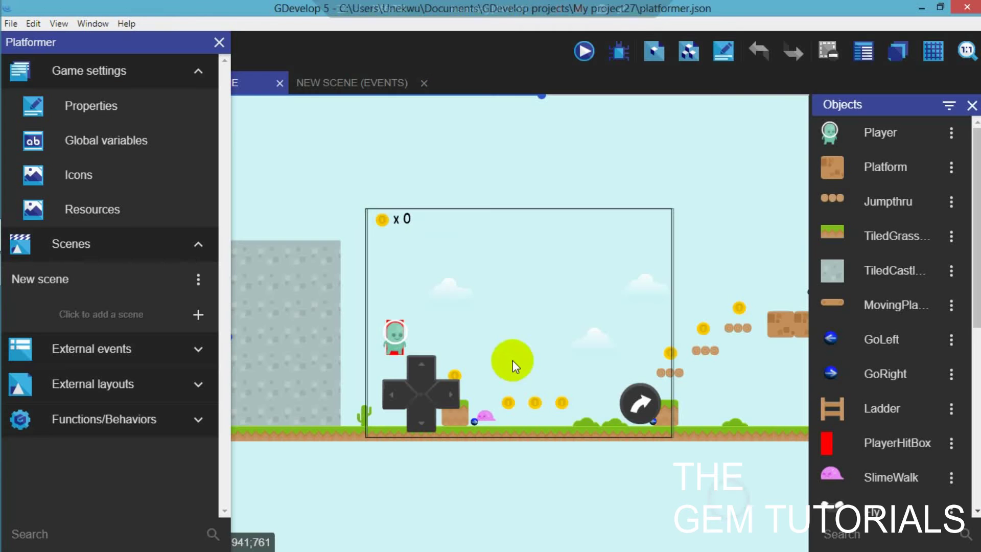
Close the project manager and bring up the events sheet of New scene
click(381, 82)
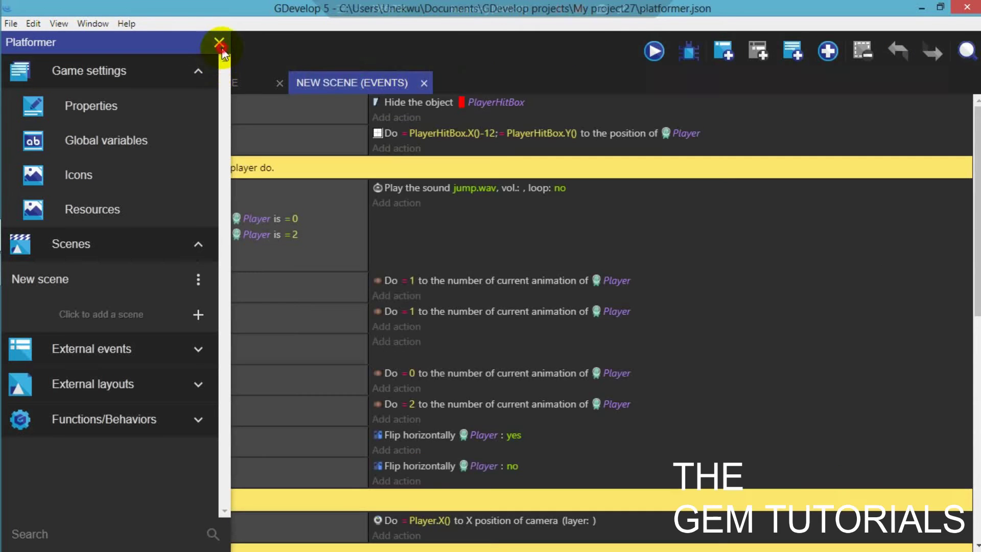
click(220, 48)
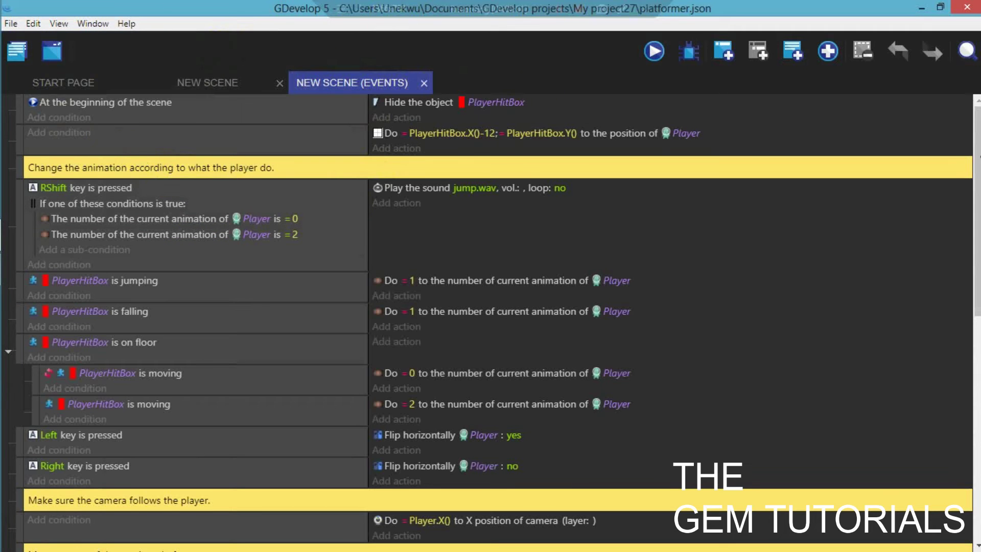
mouse_move(977, 215)
mouse_down()
mouse_move(977, 445)
mouse_move(977, 210)
mouse_up()
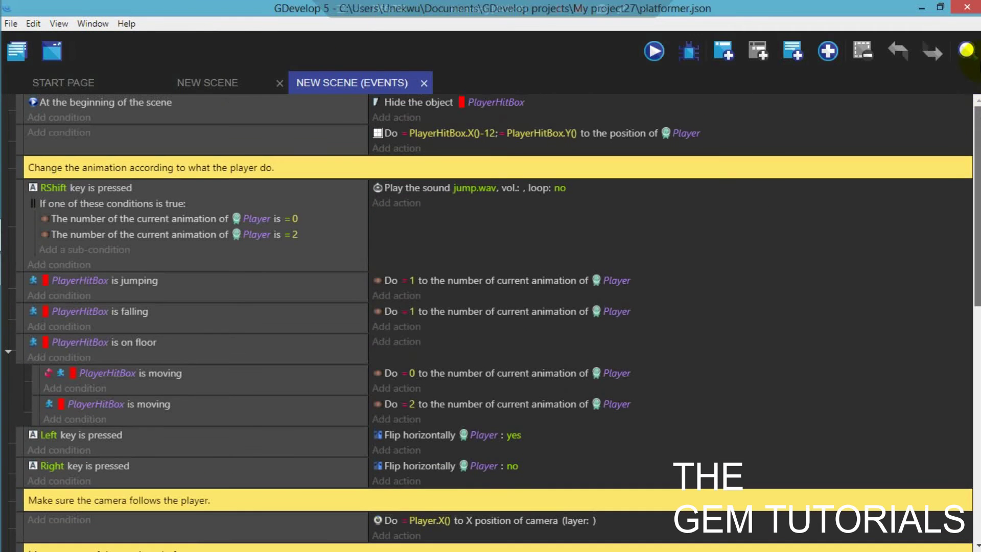
click(219, 81)
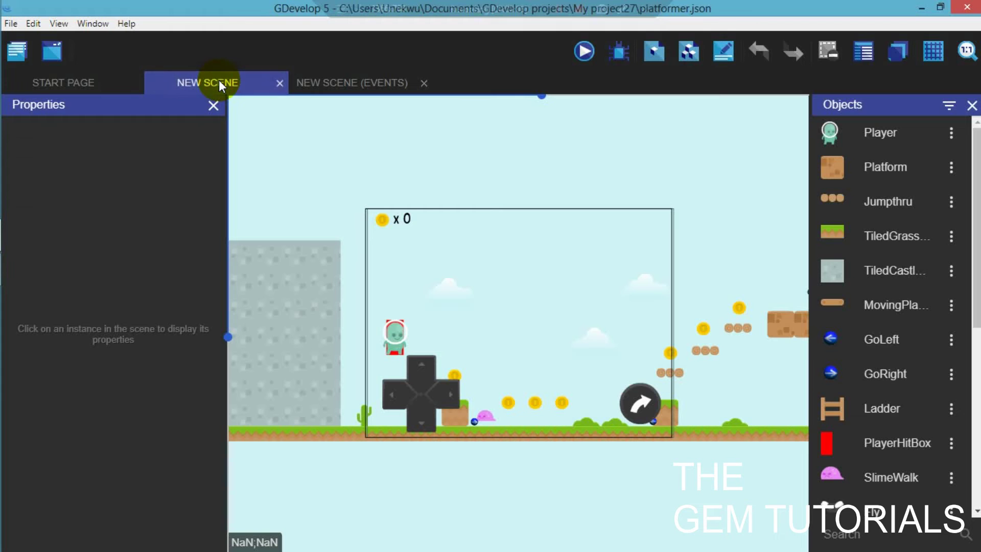
click(357, 88)
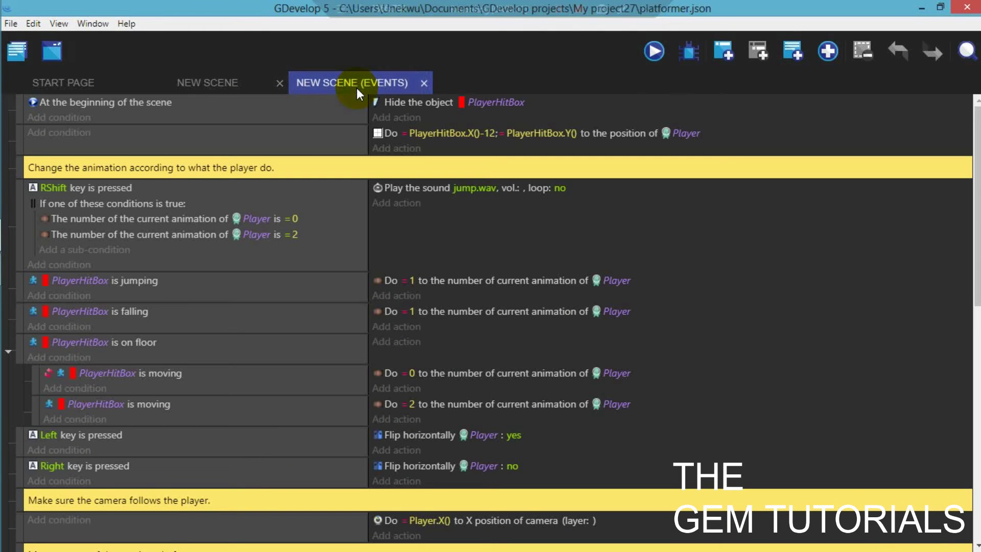
Start a new action in the event "At the beginning of the scene" and choose the AdMob action Load banner
click(391, 119)
click(152, 104)
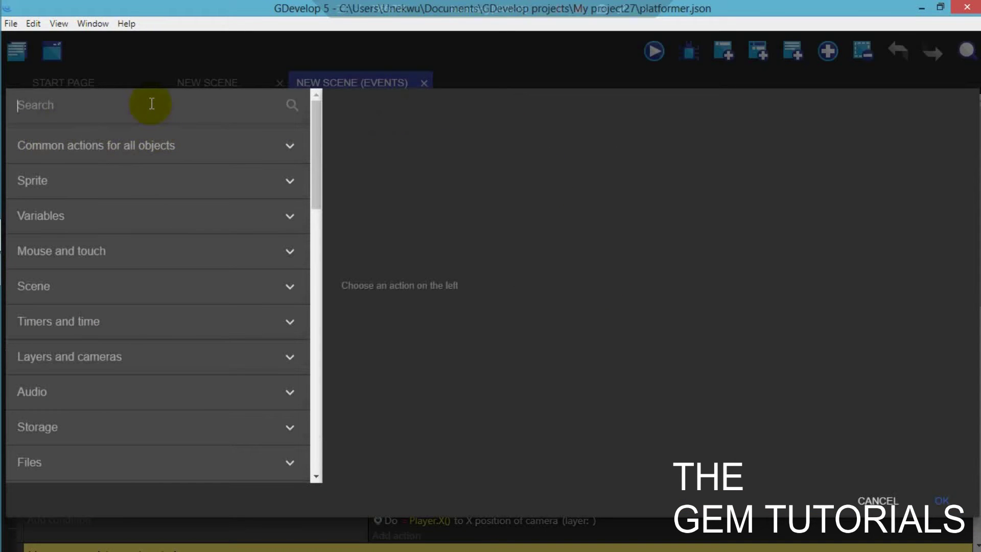
text(b)
key(BackSpace)
text(banner)
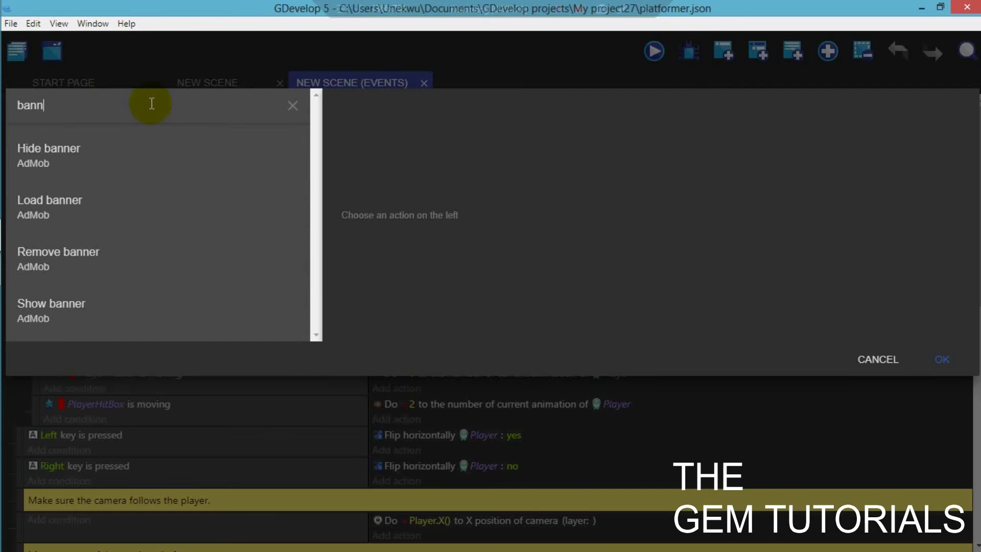
click(115, 204)
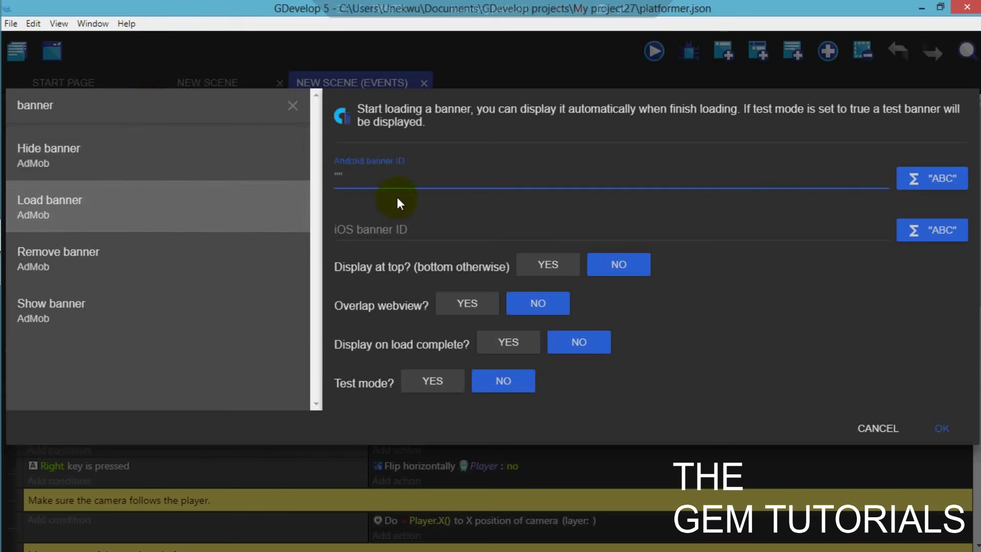
Set the banner to display at top, overlap the webview and display on load complete, and confirm the action
text("")
click(545, 269)
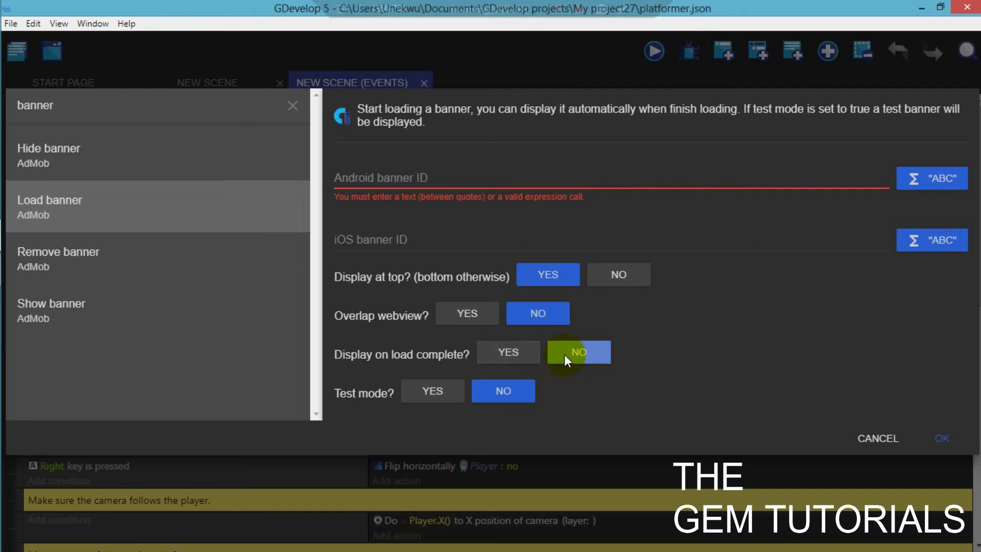
click(507, 353)
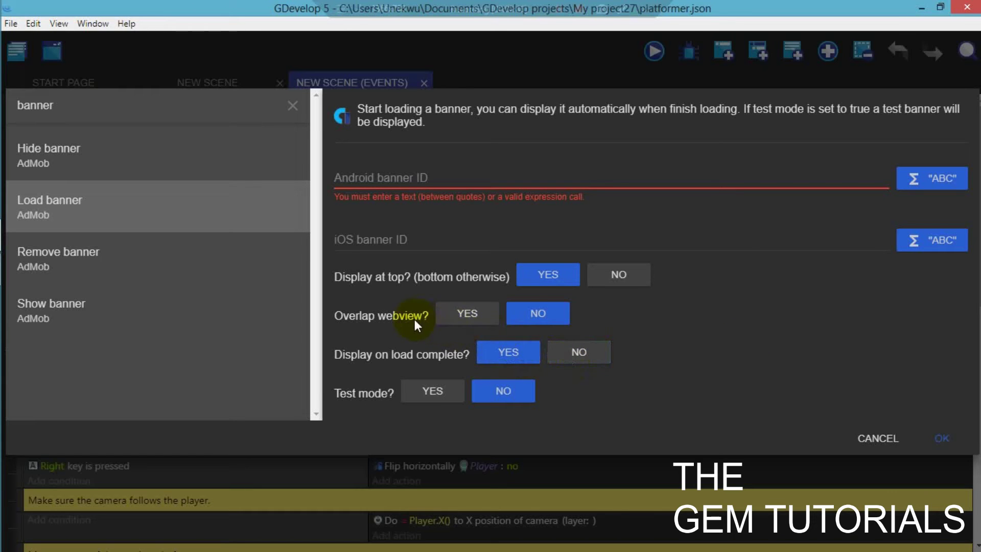
click(467, 312)
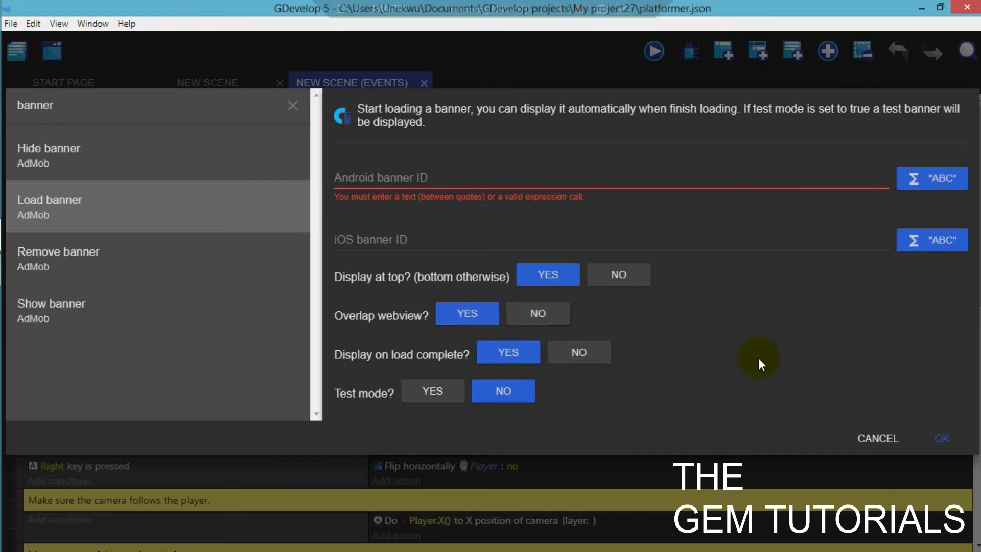
click(936, 440)
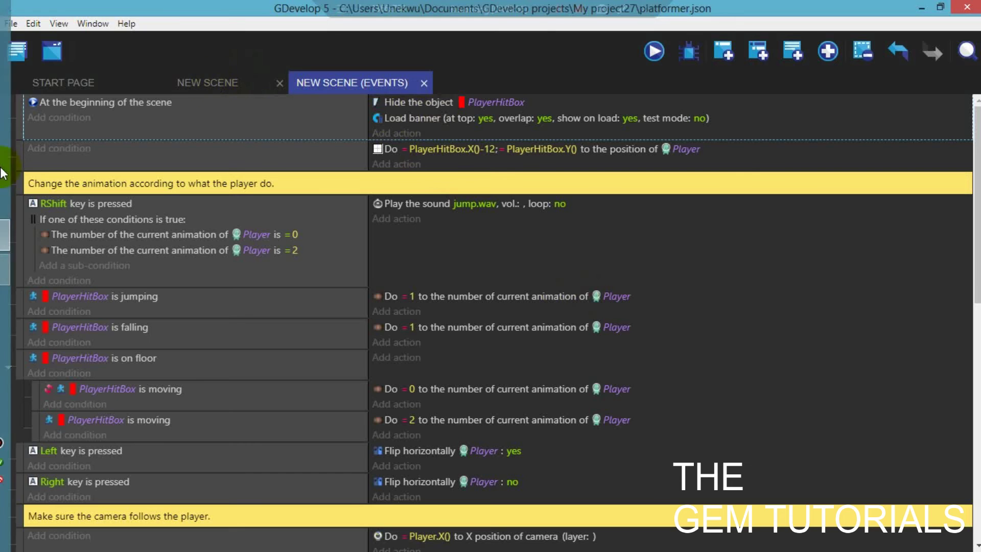
Switch to the Google AdMob page in Chrome and maximize its window
click(4, 280)
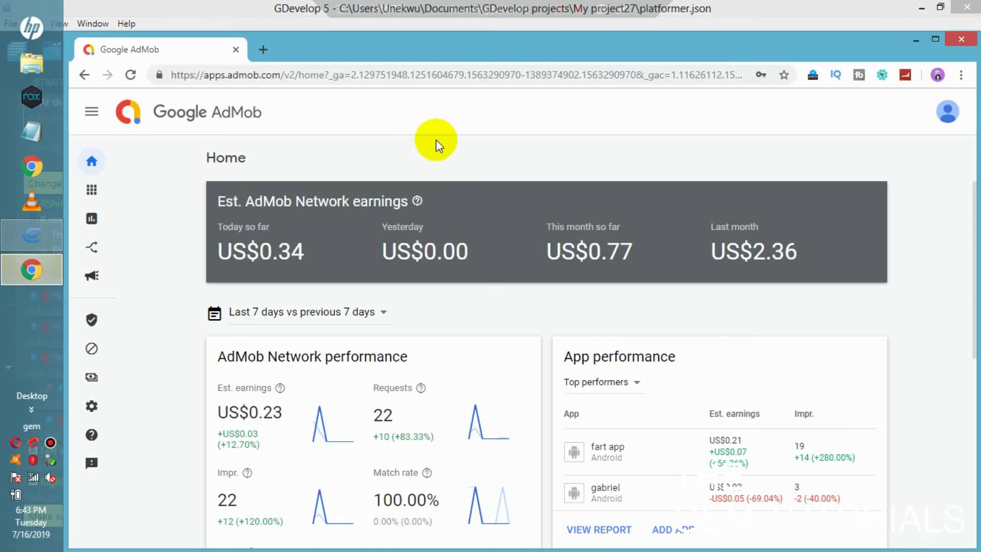
click(929, 41)
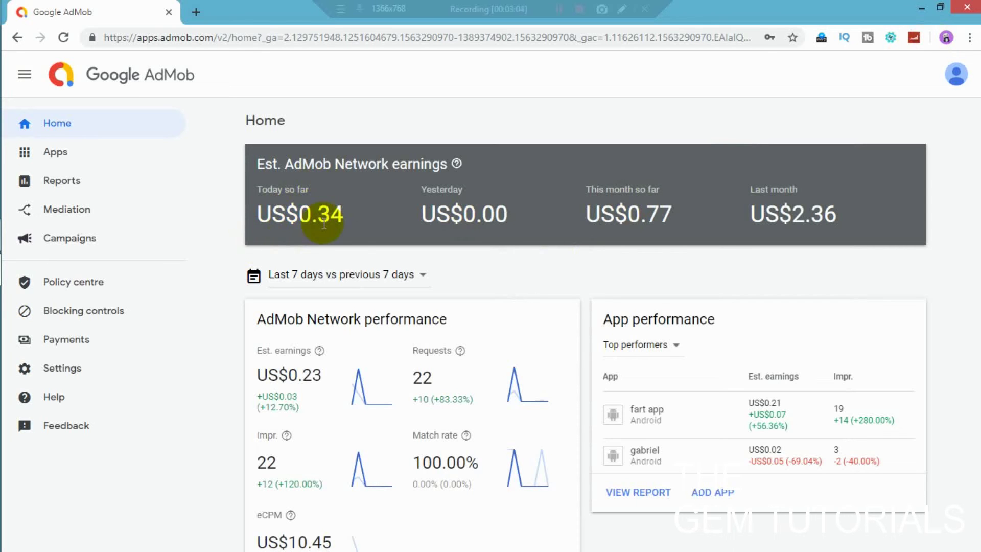
Review the estimated AdMob Network earnings for today, this month and last month
drag(343, 217, 247, 213)
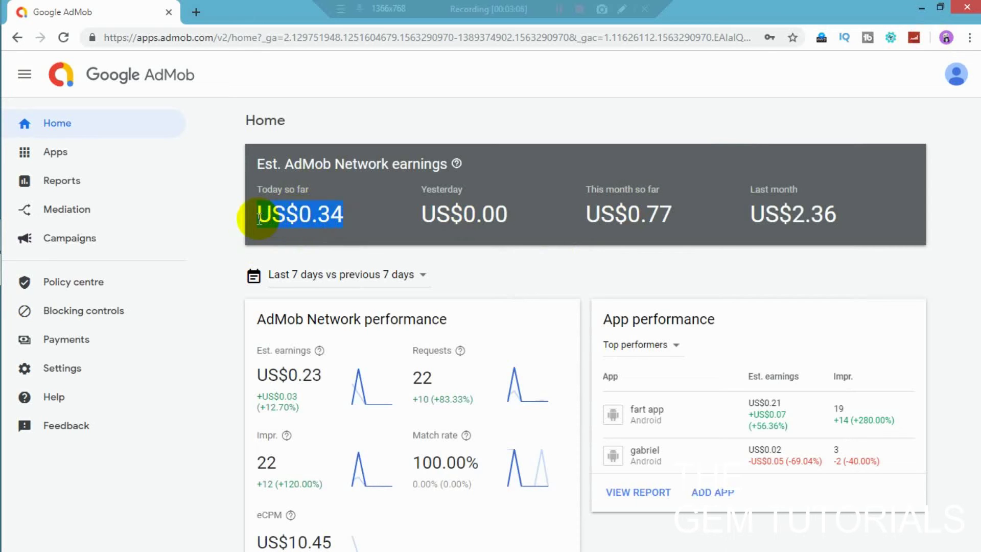
drag(679, 210, 554, 222)
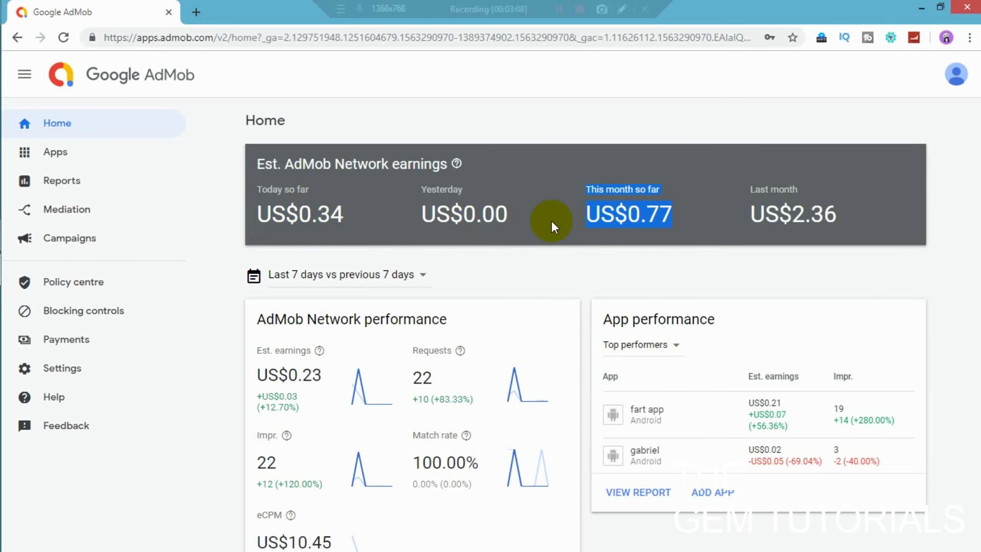
drag(832, 206, 751, 214)
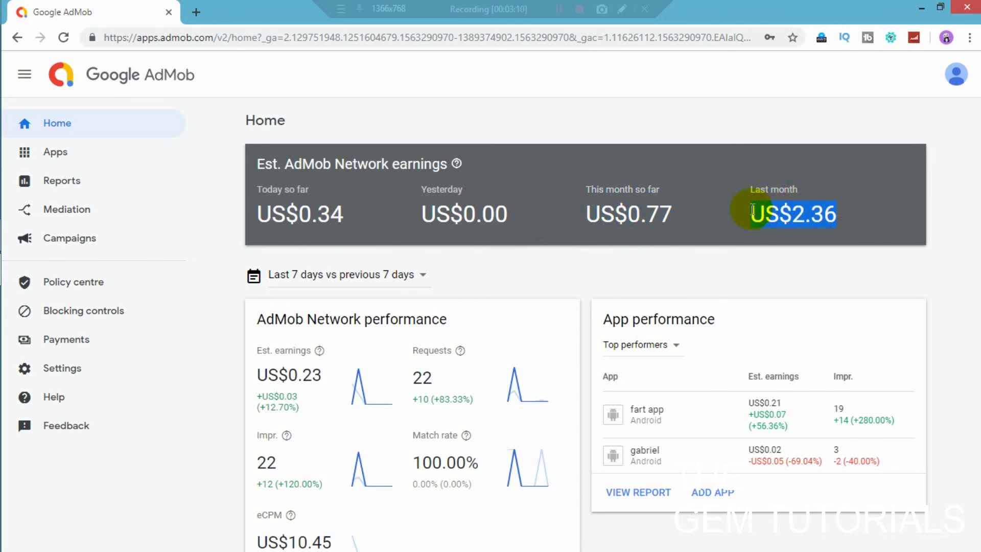
click(556, 16)
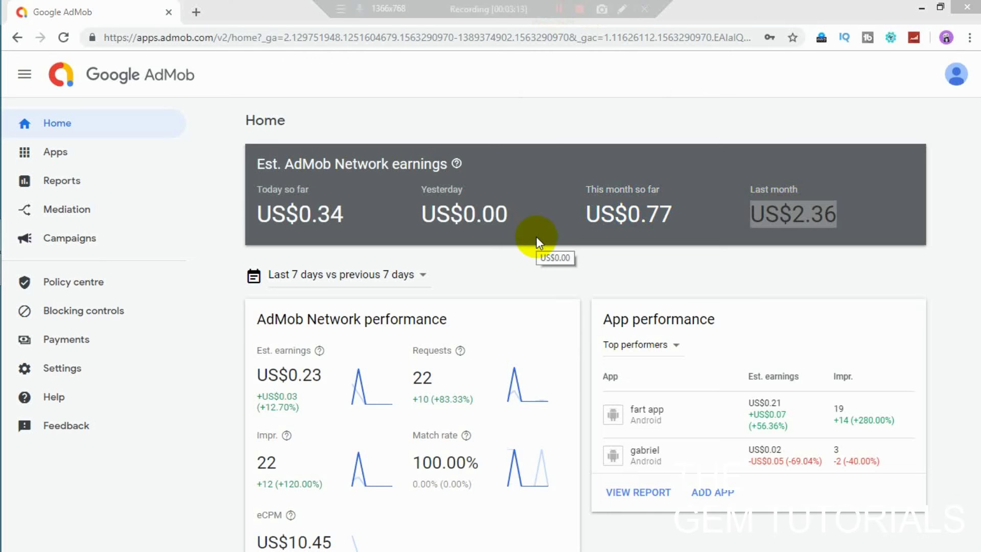
Add a new app named Platformer to AdMob, marked as not yet published and with Android as its platform
click(104, 150)
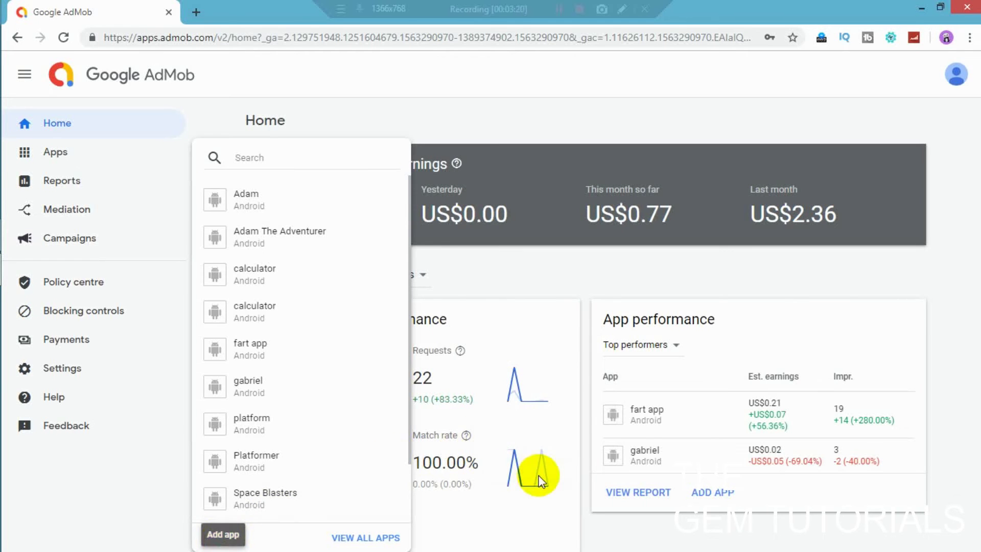
click(209, 539)
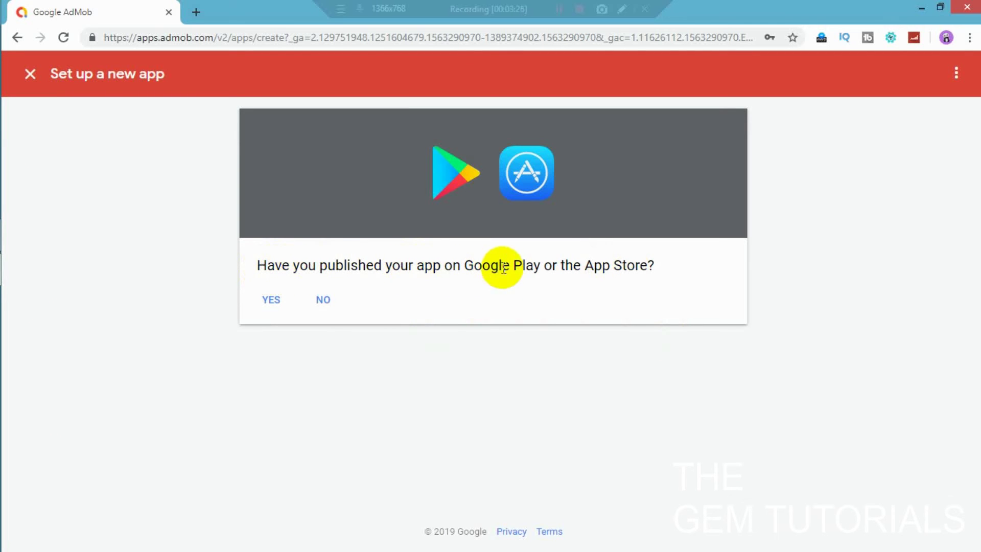
click(324, 300)
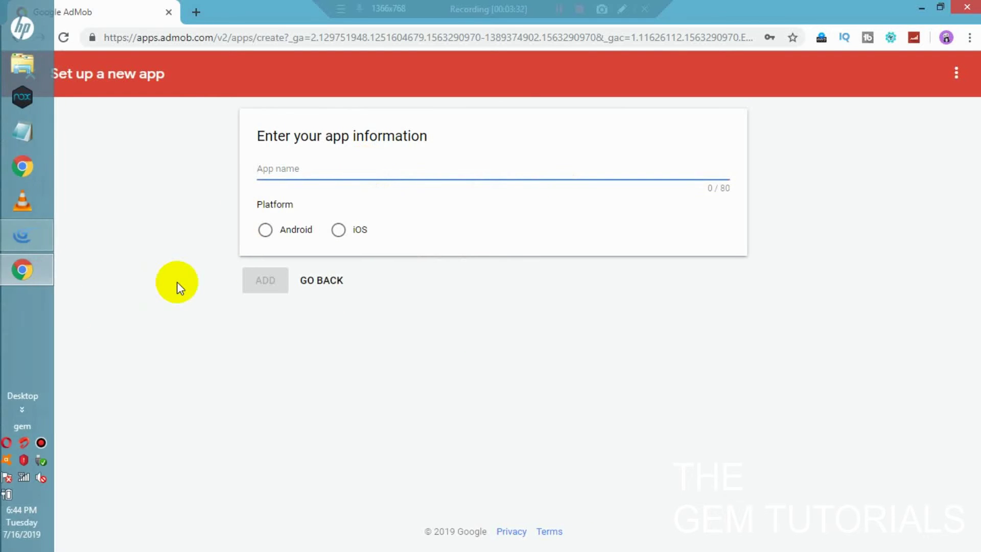
text(Plat)
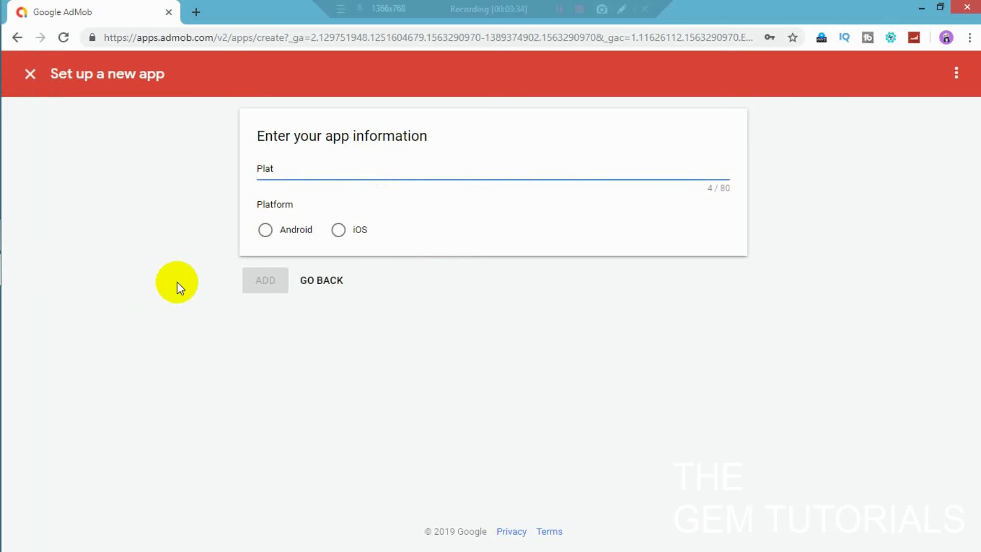
text(formwe)
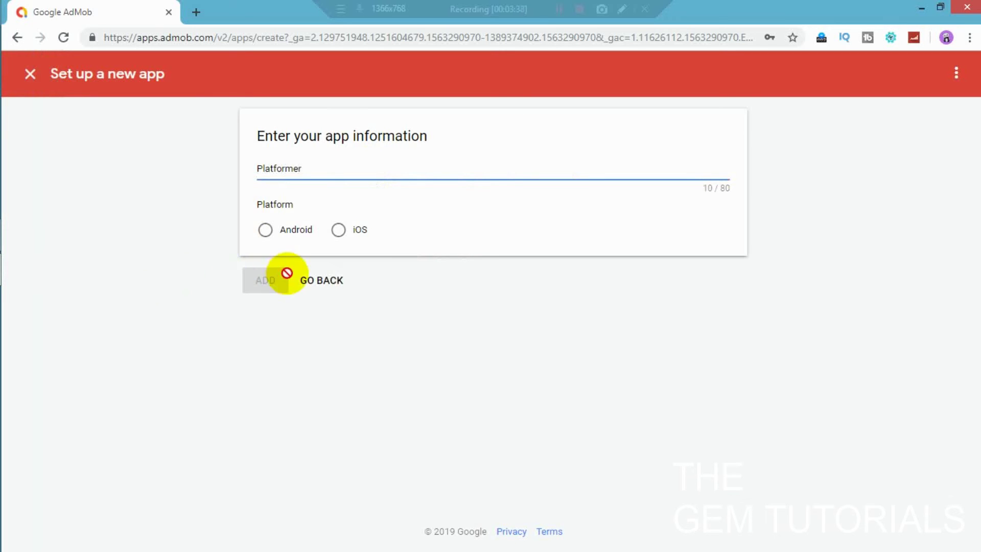
click(266, 230)
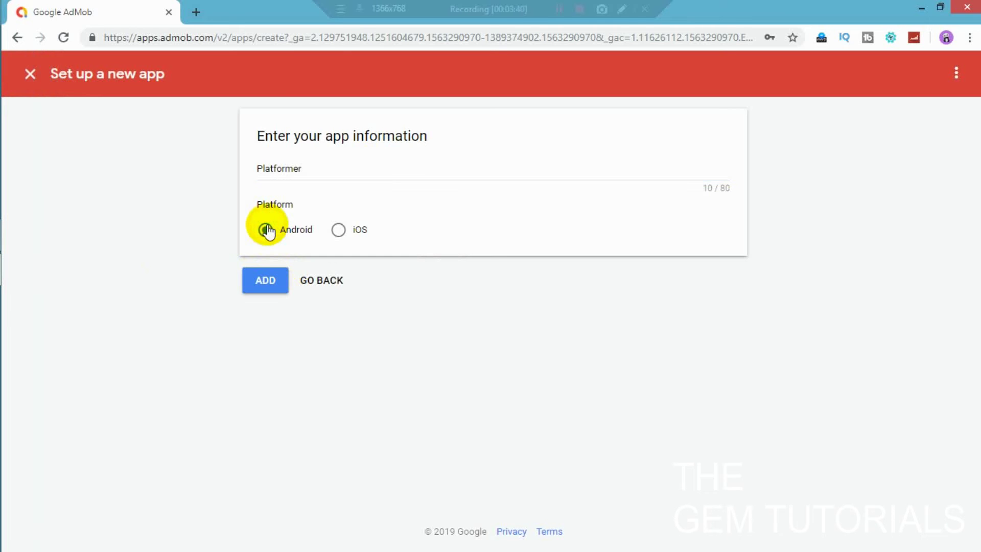
click(559, 9)
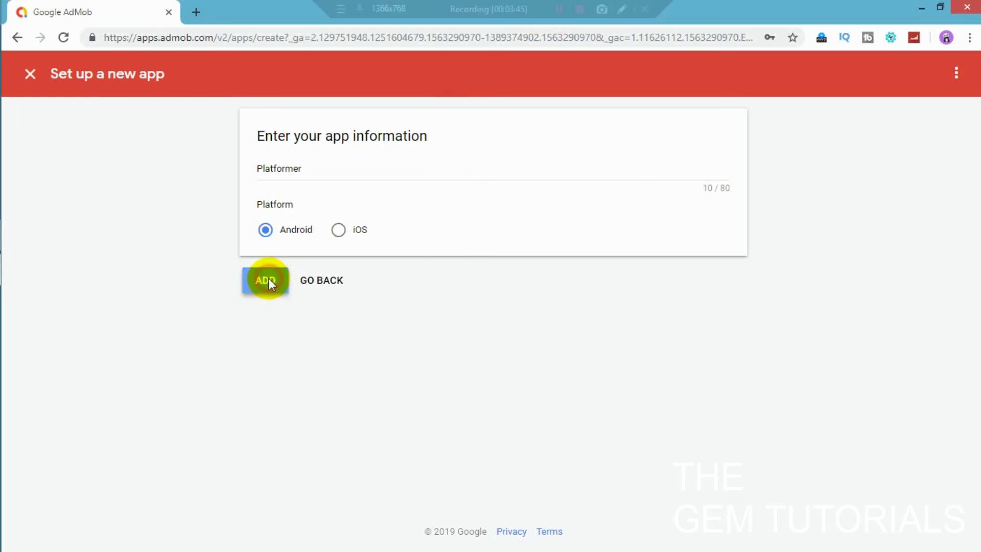
click(267, 283)
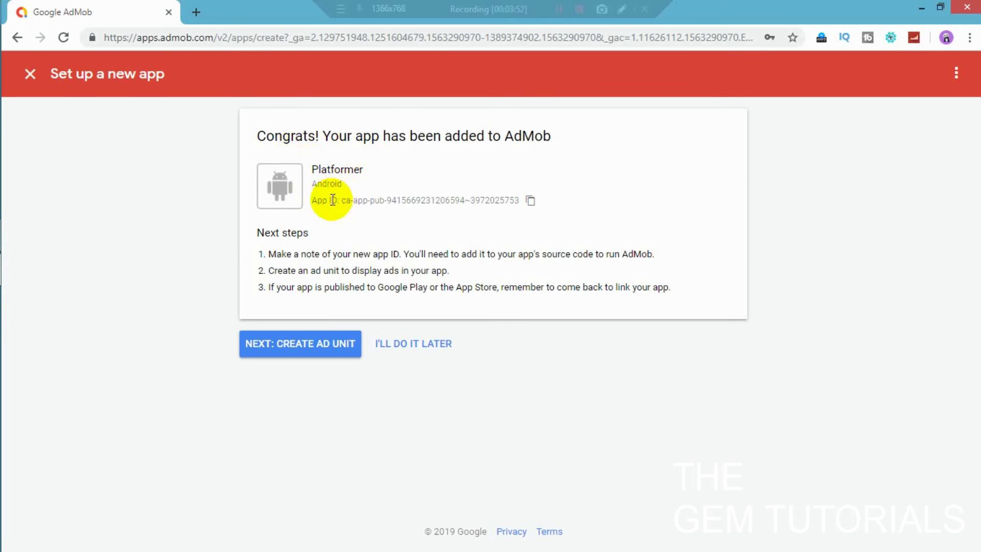
Copy the new Platformer app's AdMob app ID and switch to GDevelop
mouse_move(2, 389)
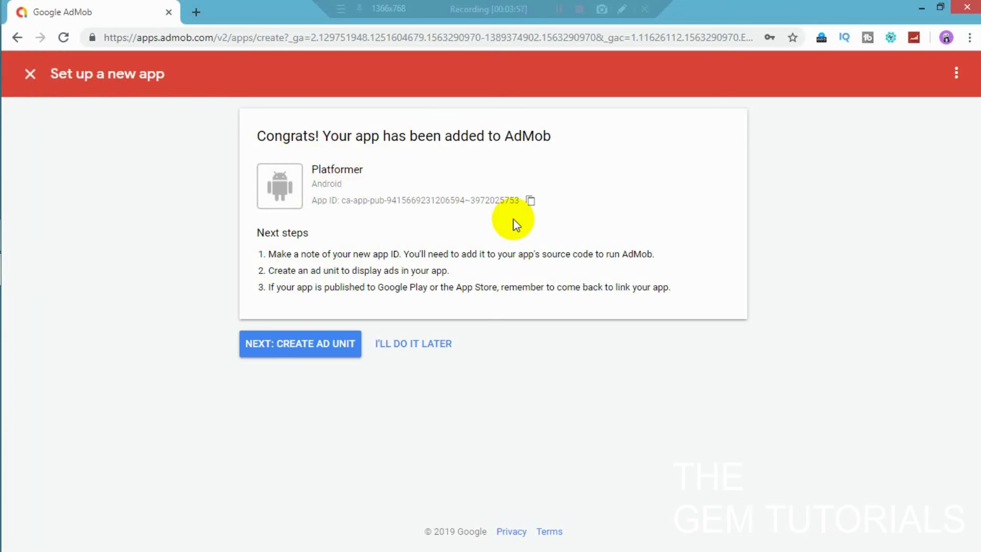
click(530, 200)
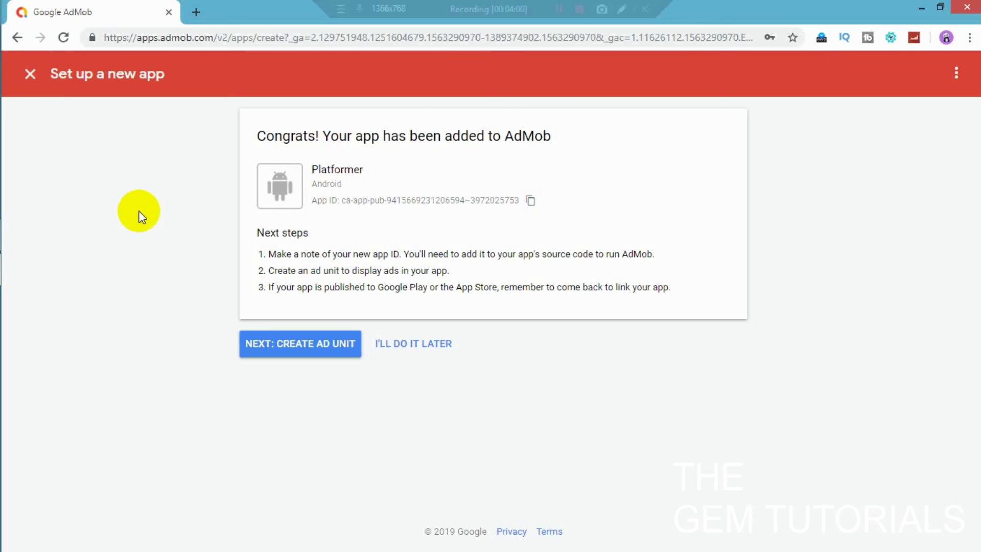
click(28, 246)
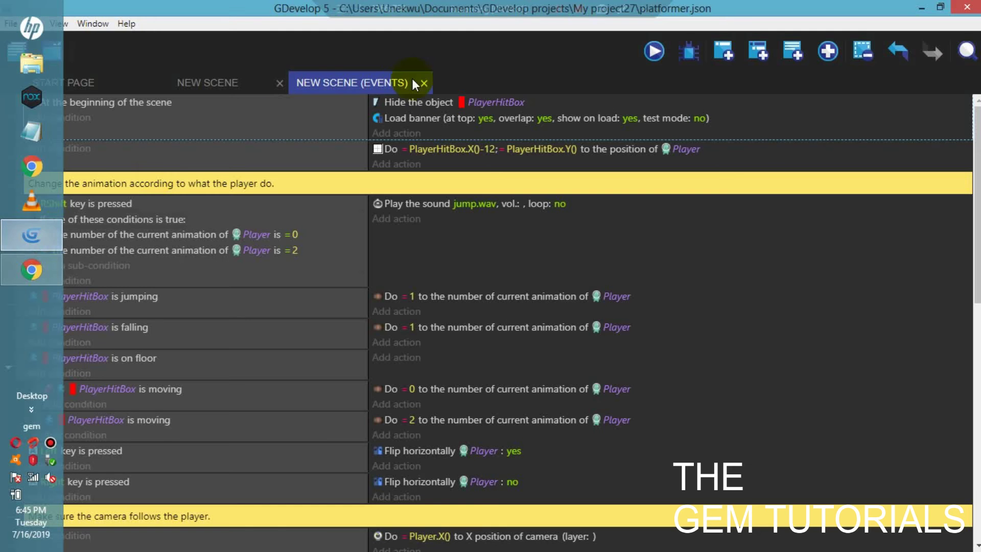
Paste the copied app ID as the AdMob application ID in the Platformer game's properties and apply the change
click(18, 48)
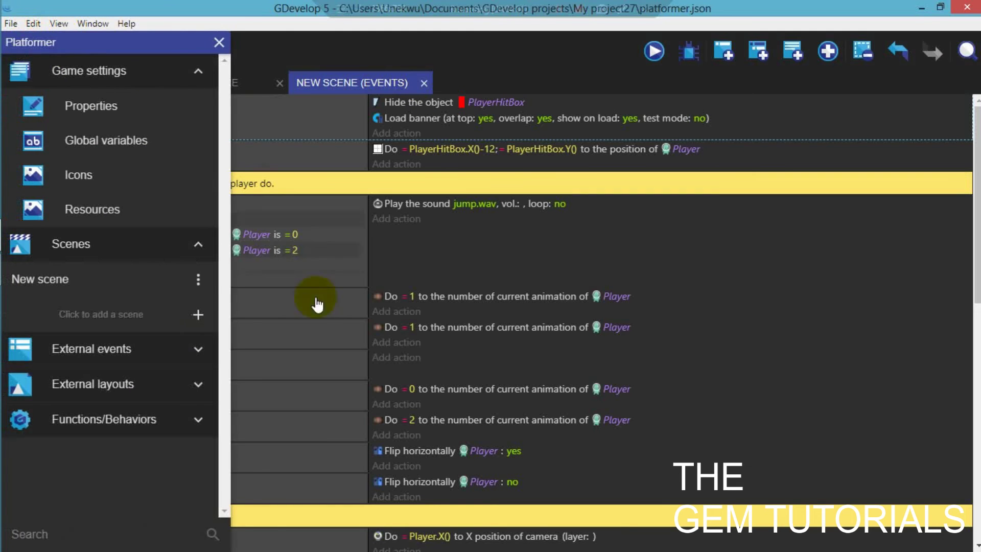
click(149, 106)
drag(756, 260, 756, 421)
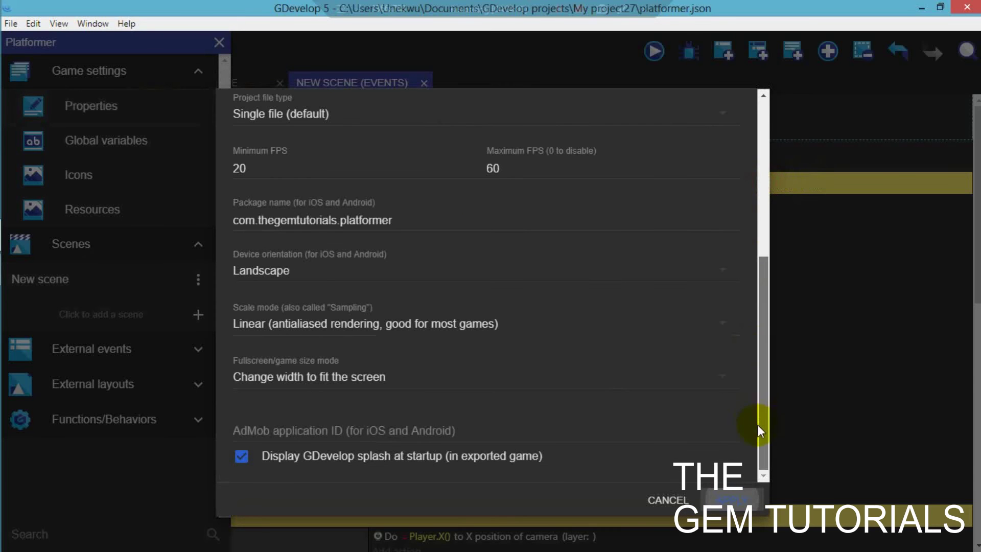
click(313, 435)
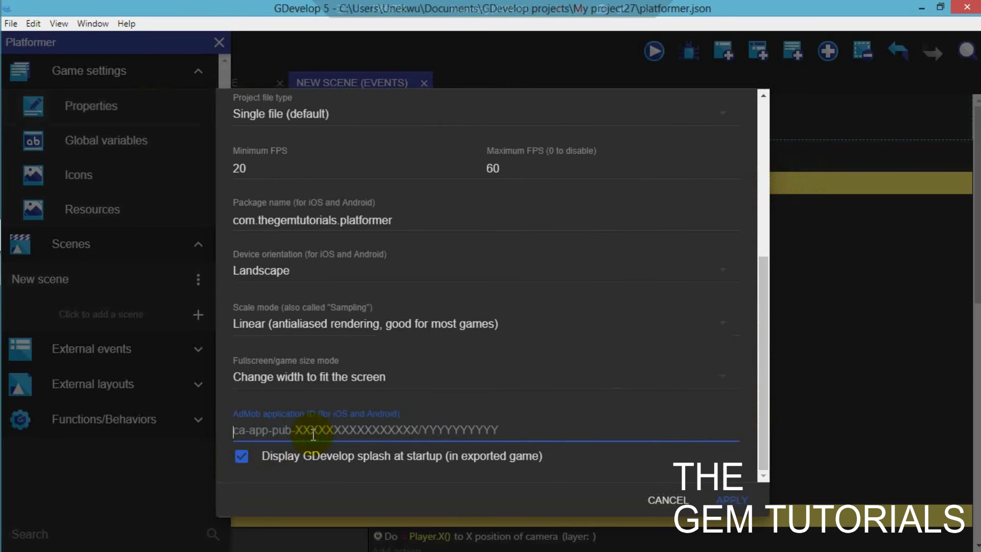
key(ctrl+v)
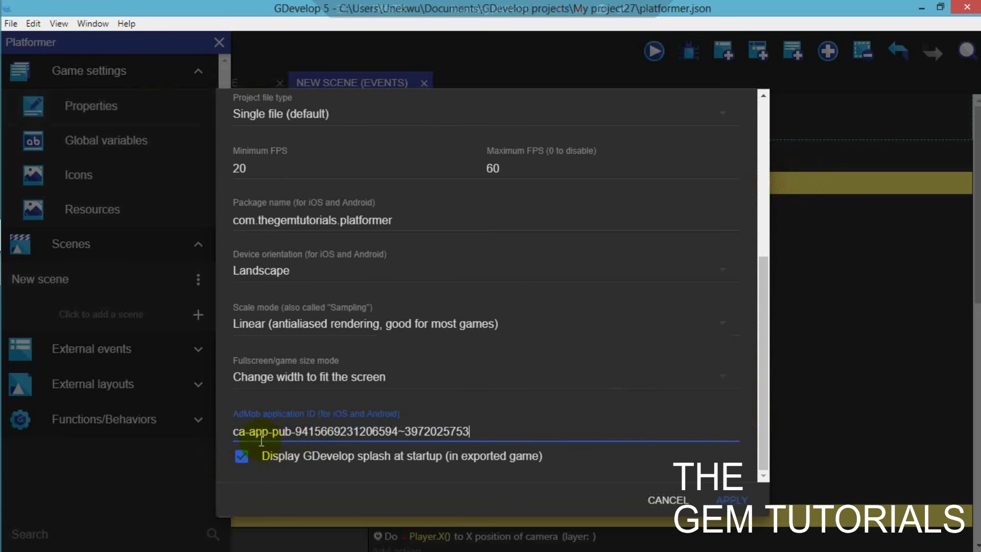
click(729, 501)
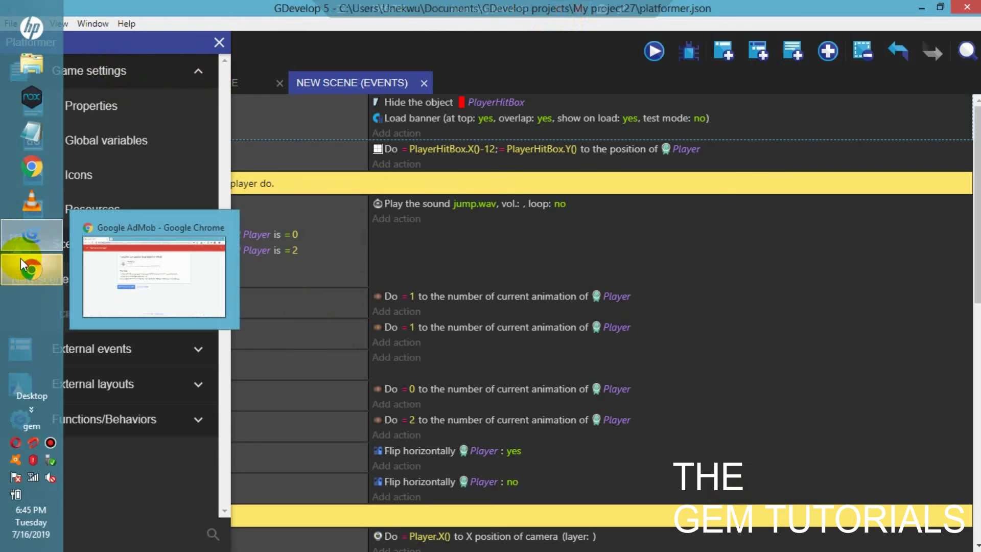
Switch to AdMob in Chrome and start creating an ad unit for the Platformer app
click(20, 258)
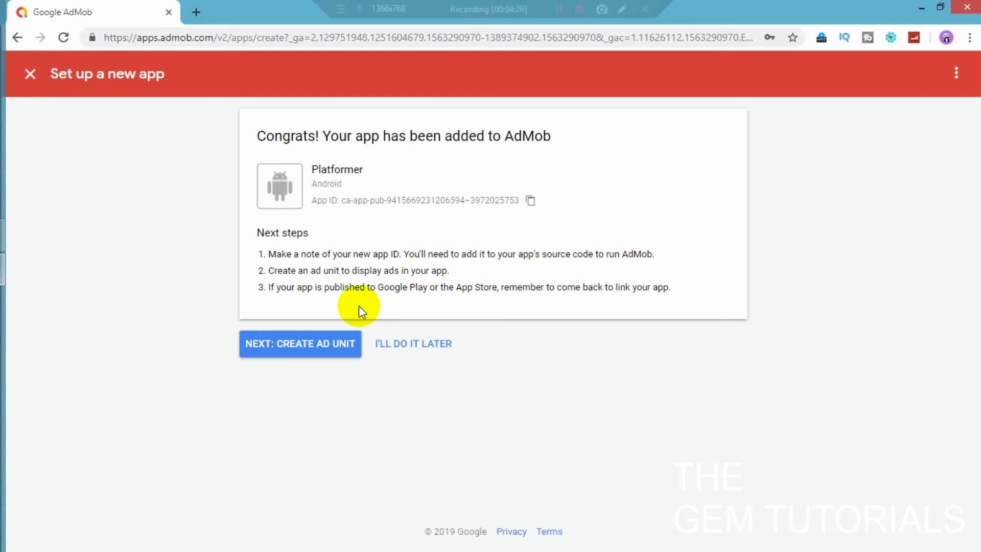
click(323, 350)
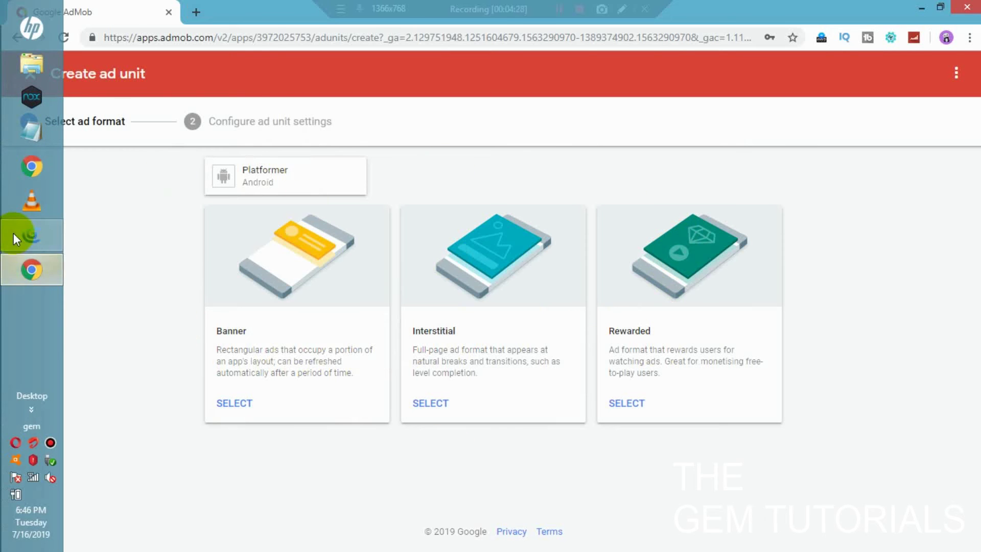
Compare the Load banner action in the GDevelop scene events with the ad formats offered in AdMob
click(16, 236)
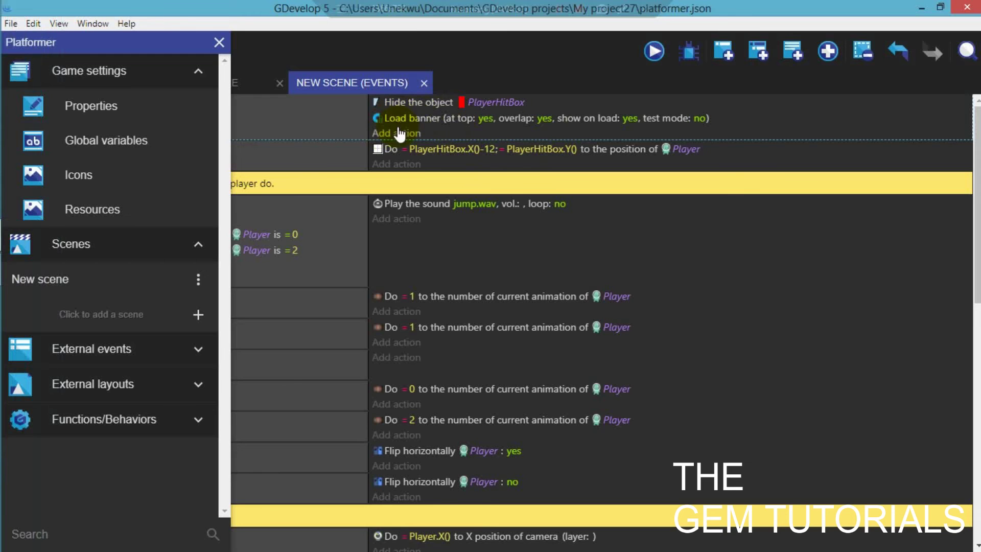
click(30, 271)
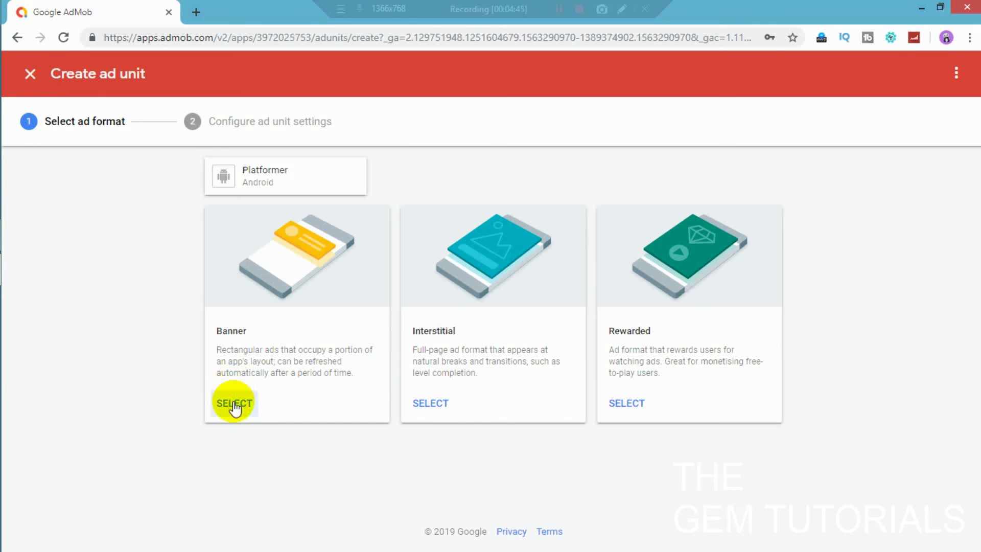
click(22, 236)
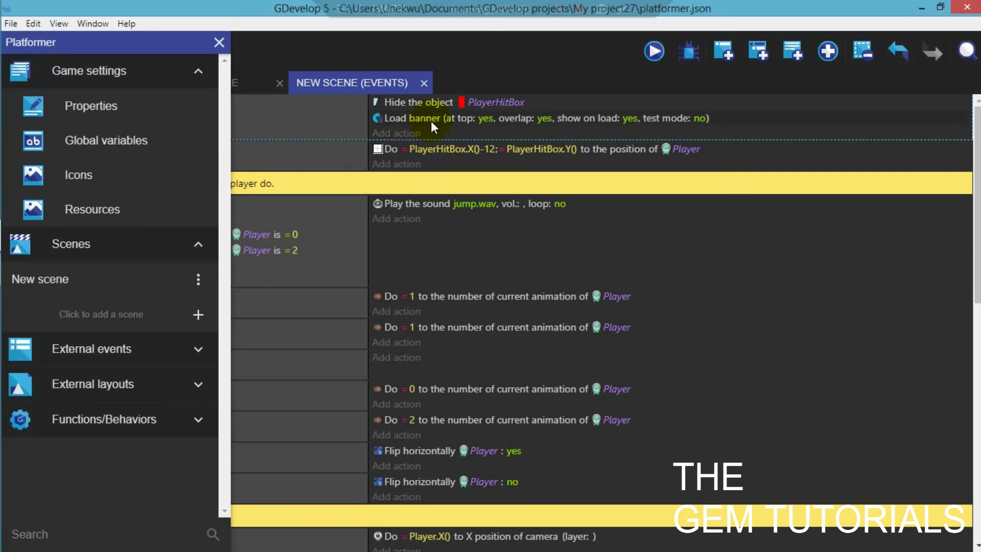
click(11, 276)
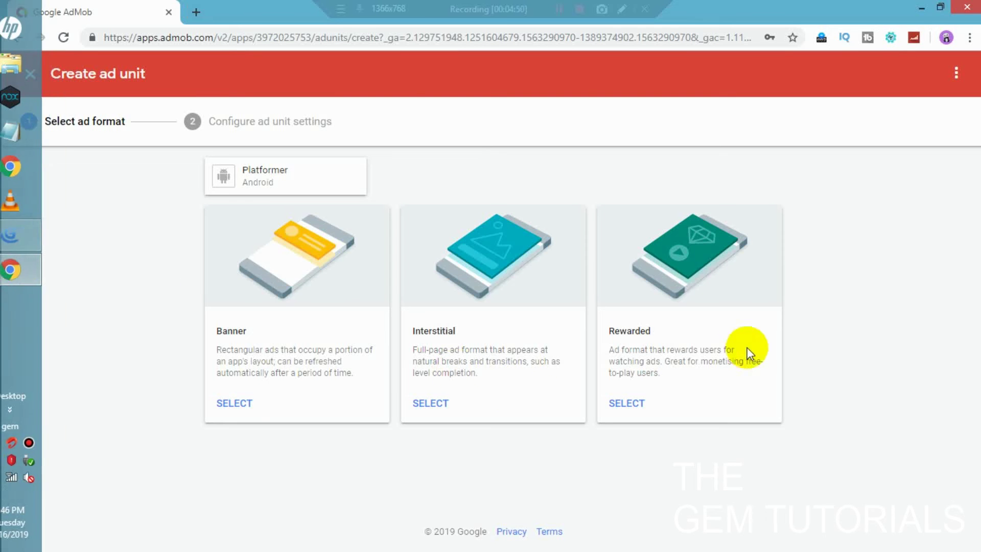
click(6, 239)
click(17, 285)
click(11, 236)
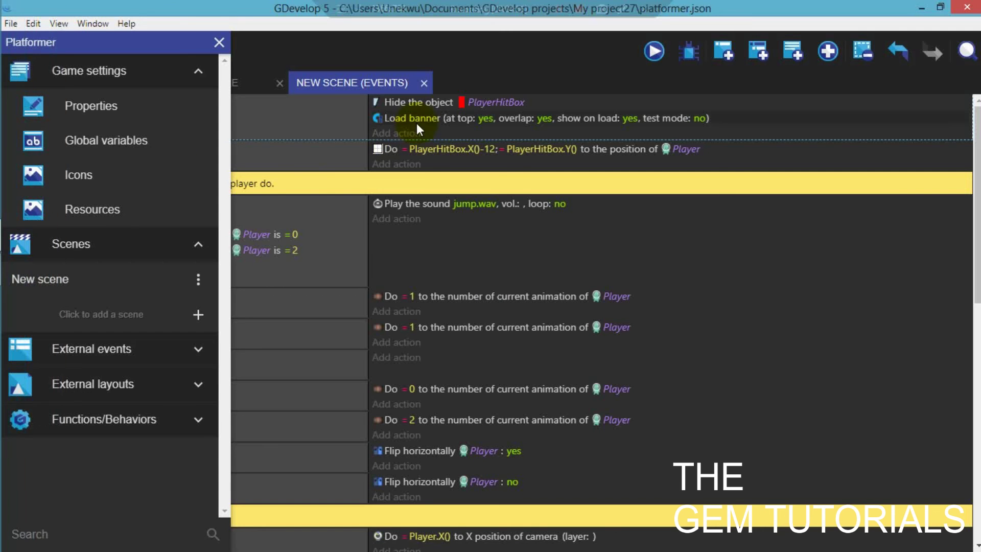
click(23, 278)
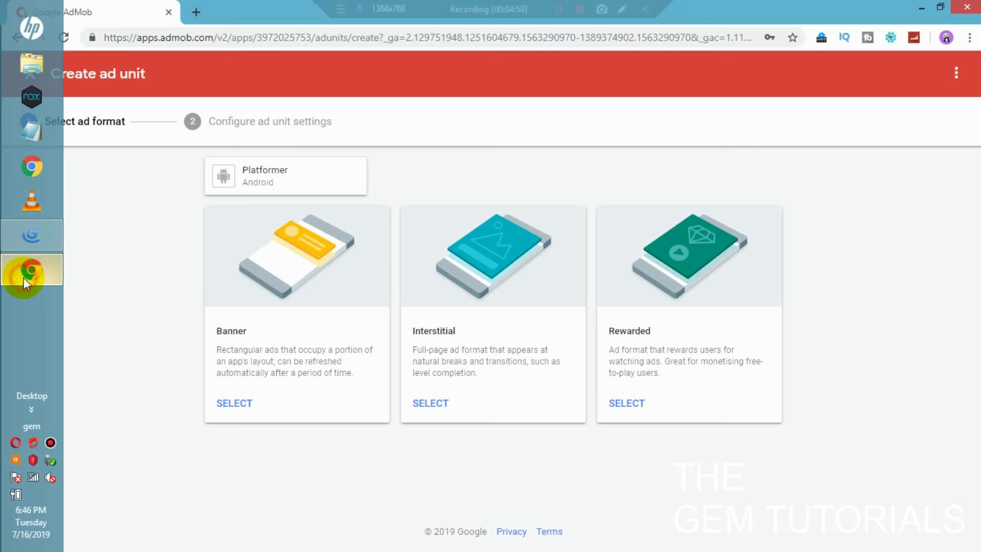
Choose the Banner format for the ad unit, and copy the package name from the game's properties in GDevelop without changing them
click(233, 403)
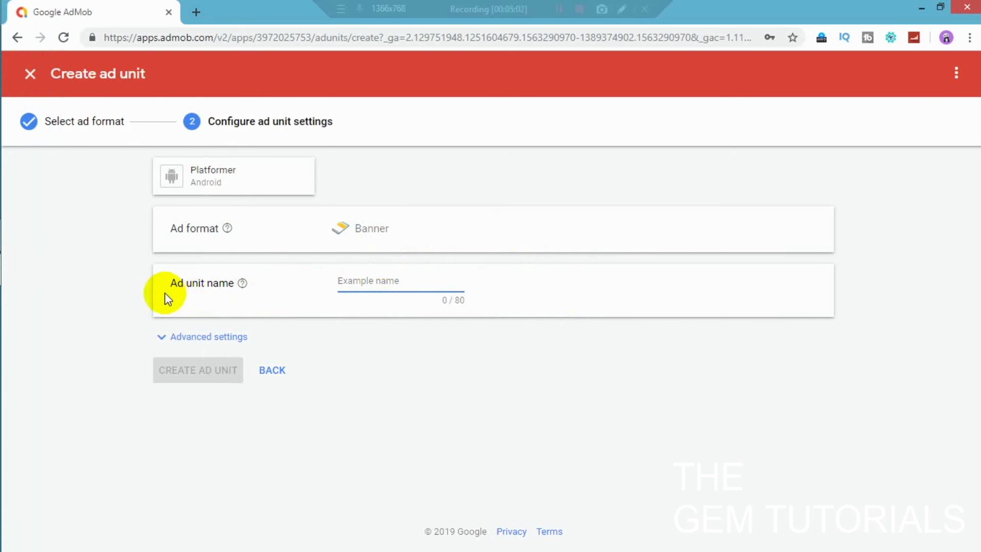
mouse_move(5, 270)
click(20, 235)
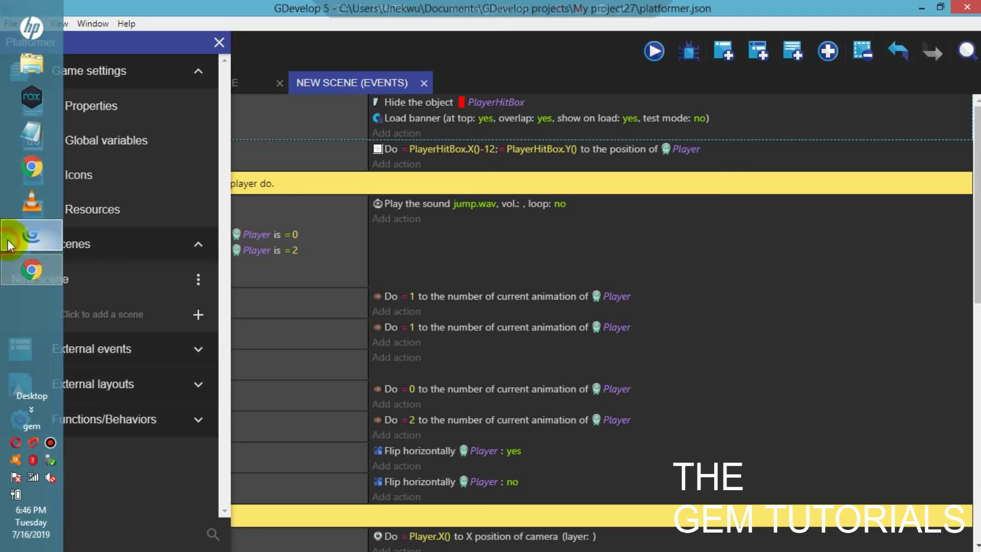
click(121, 111)
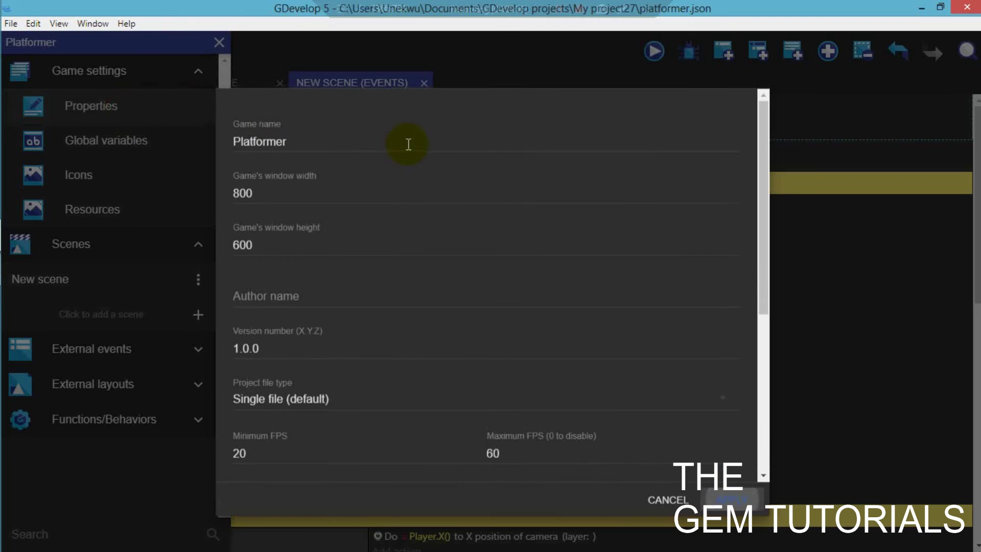
scroll(753, 361, down, 5)
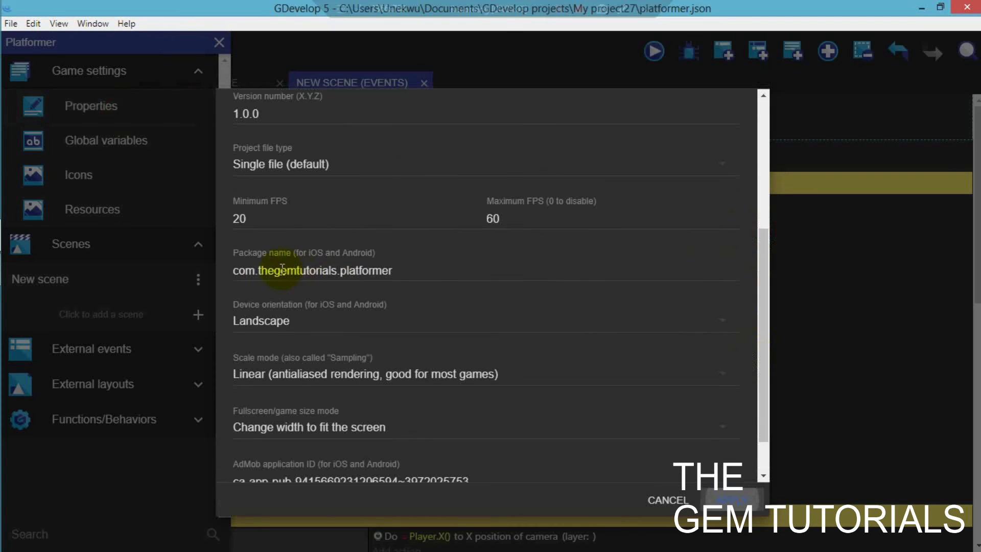
drag(410, 271, 226, 264)
key(ctrl+c)
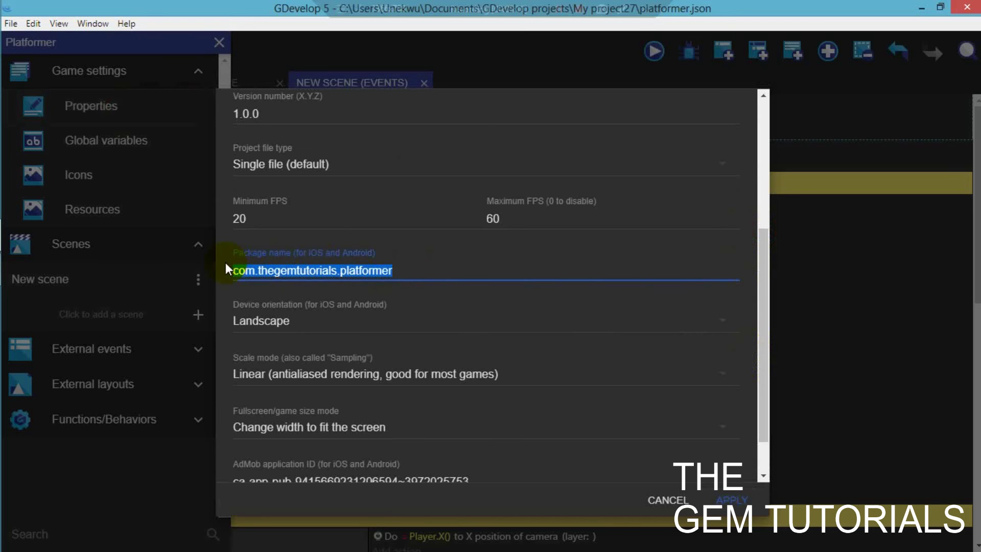
click(669, 500)
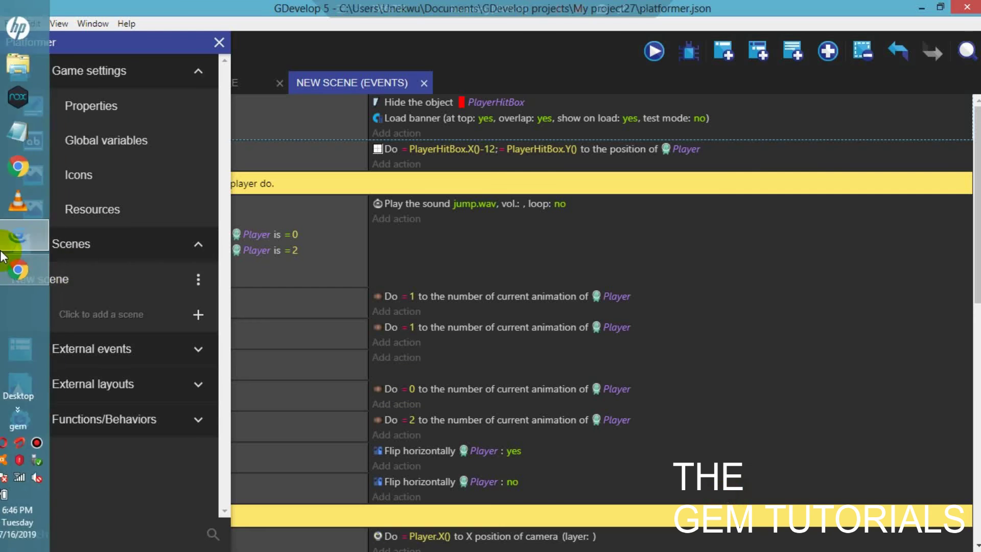
Switch to AdMob, name the banner ad unit com.thegemtutorials.platformer and create it
click(15, 267)
key(ctrl+v)
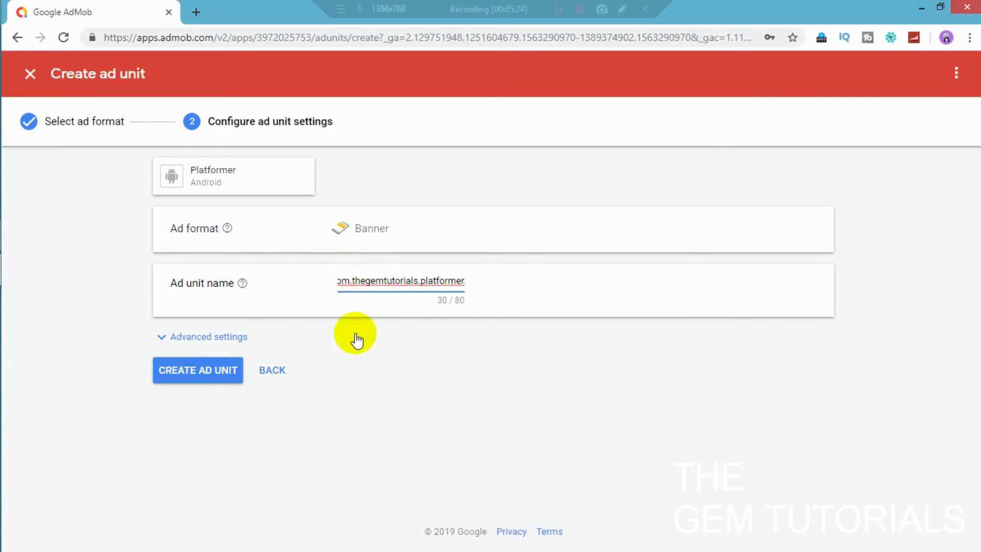
click(211, 374)
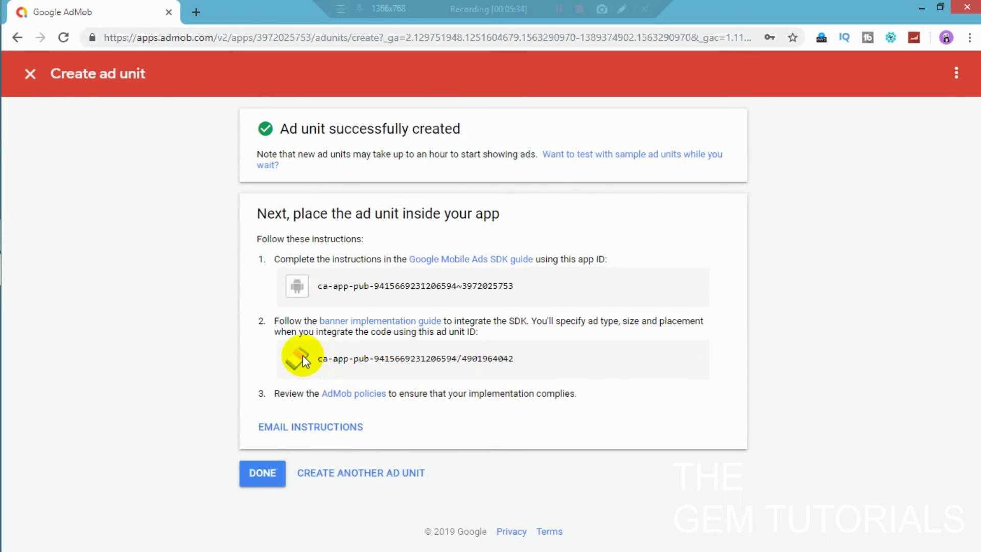
Copy the banner ad unit ID and enter it in double quotes as the Android banner ID of GDevelop's Load banner action
drag(316, 359, 512, 368)
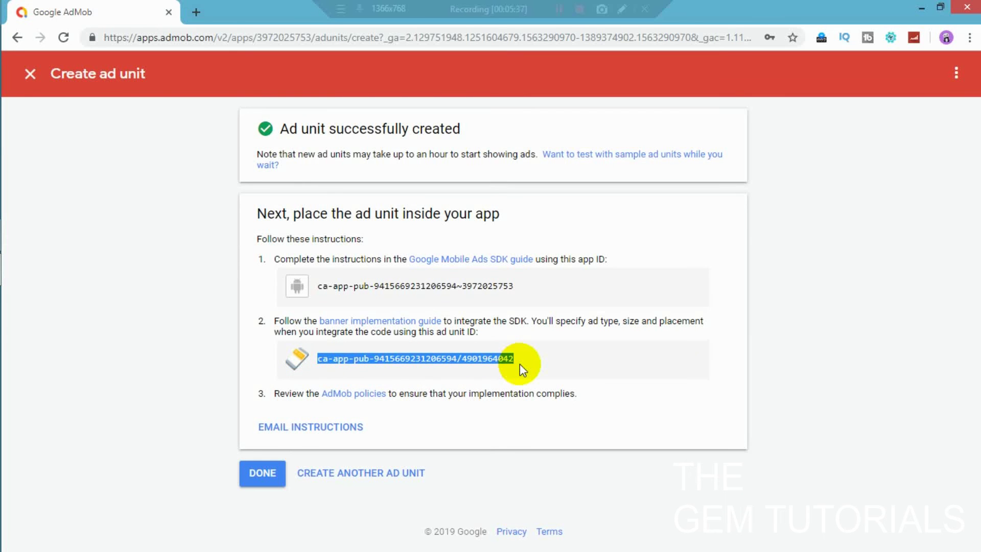
click(21, 236)
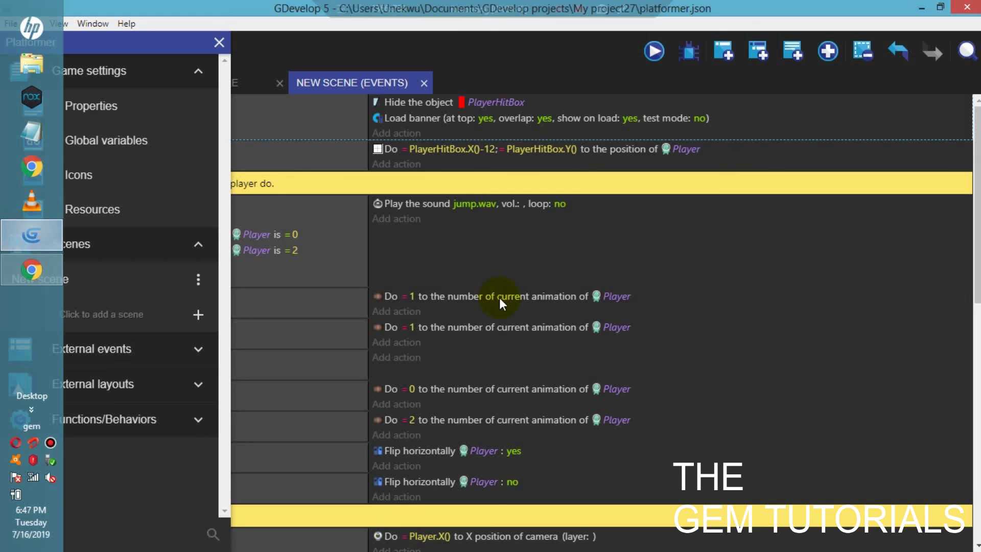
double_click(404, 118)
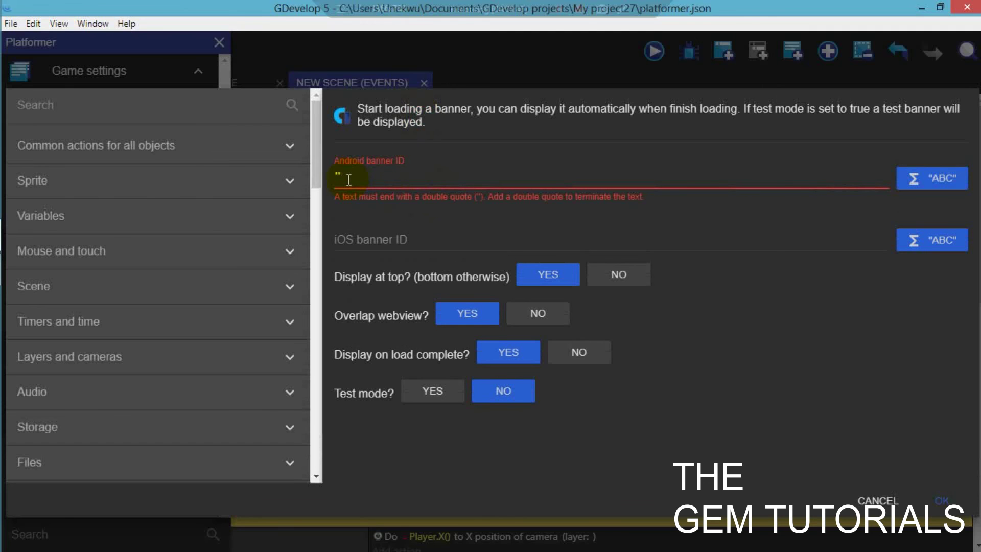
key(ctrl+v)
text(")
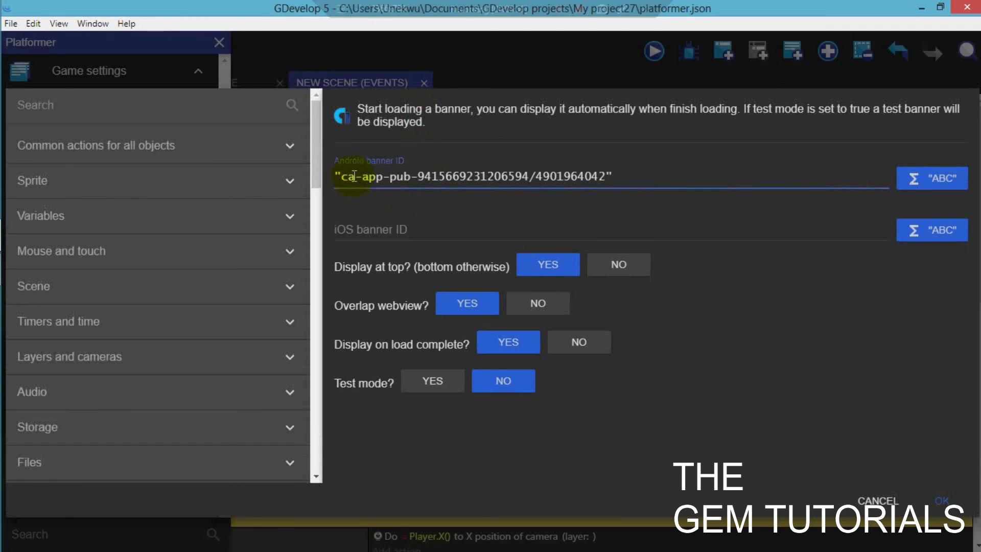
click(625, 163)
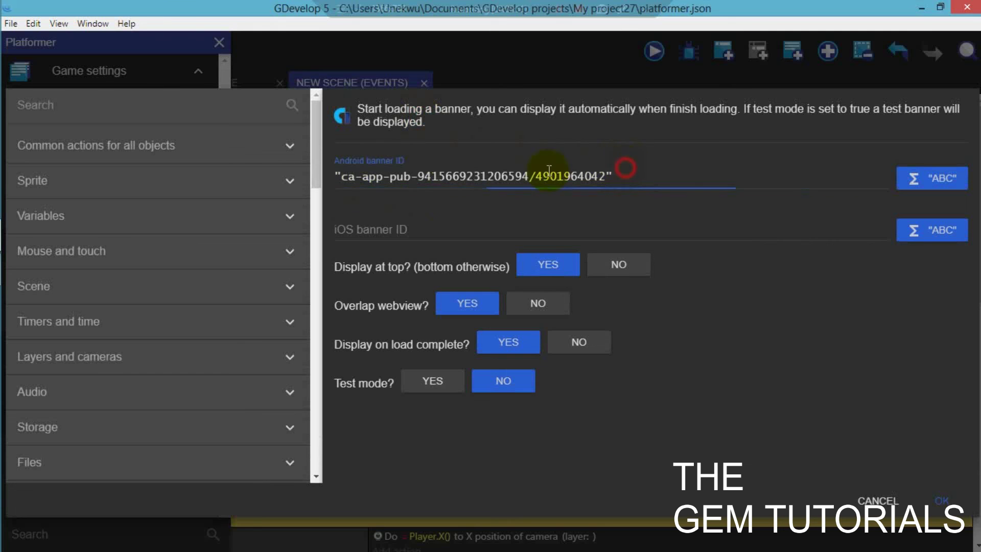
drag(335, 176, 607, 181)
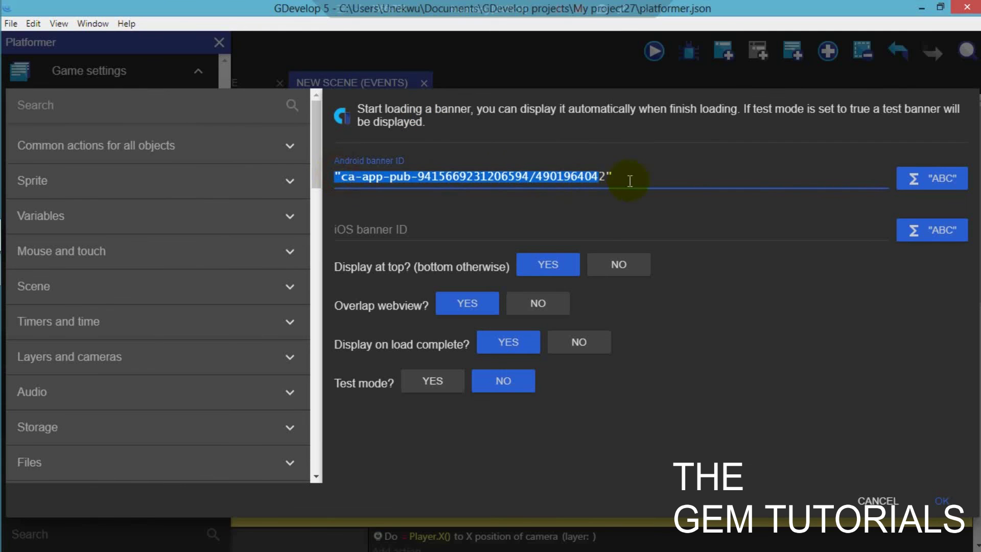
click(771, 356)
click(944, 503)
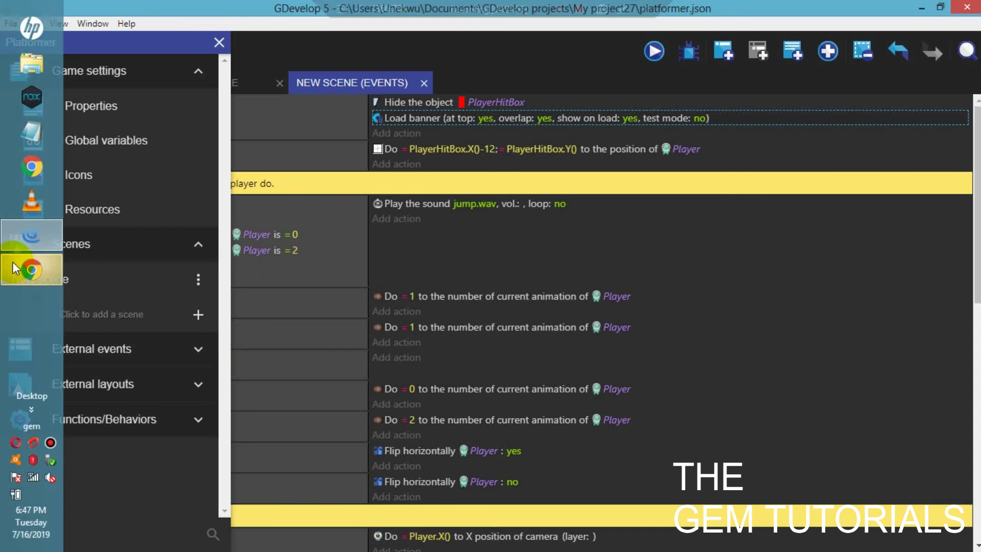
Switch to AdMob and finish the ad unit creation
click(20, 267)
click(256, 480)
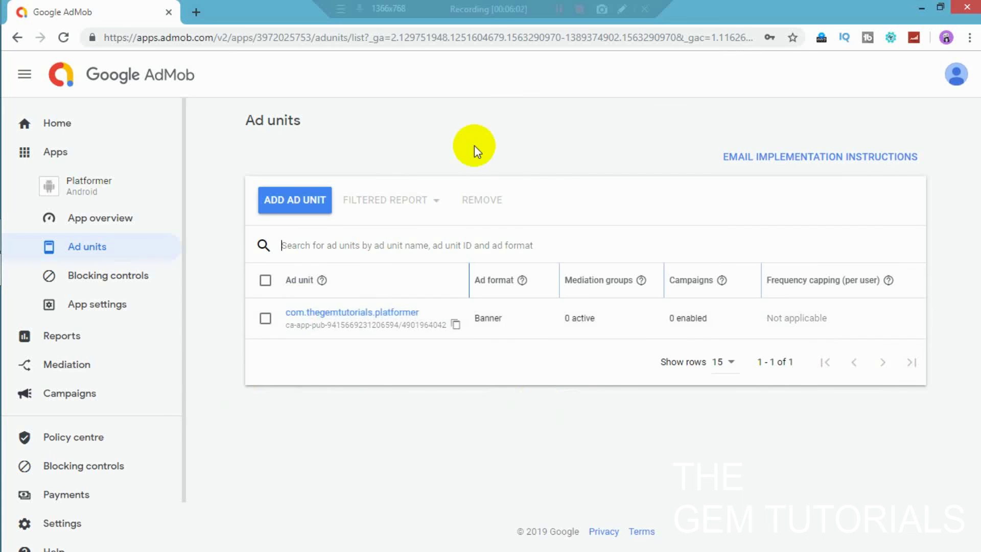
Switch to GDevelop and look over the platformer's scene layout and its events
mouse_move(2, 248)
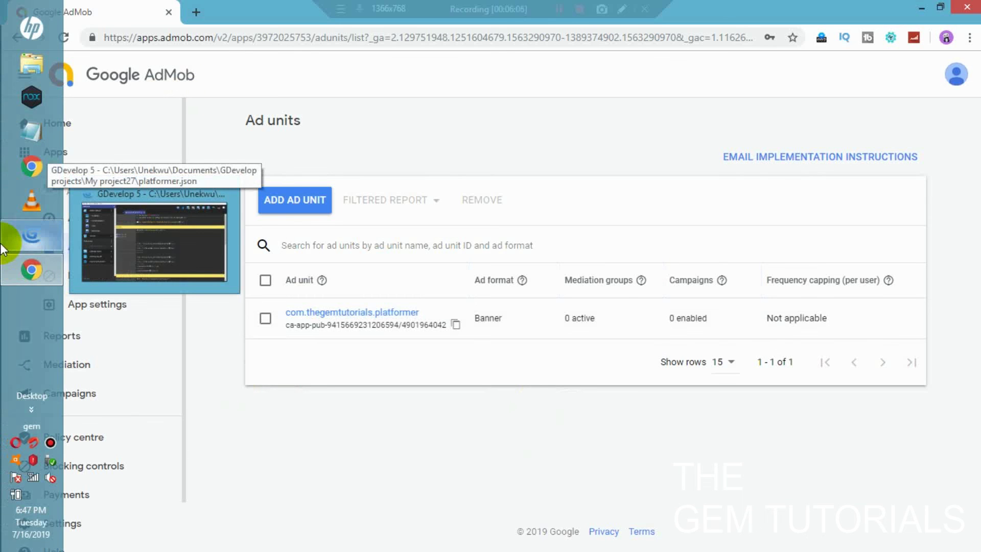
click(2, 249)
click(244, 85)
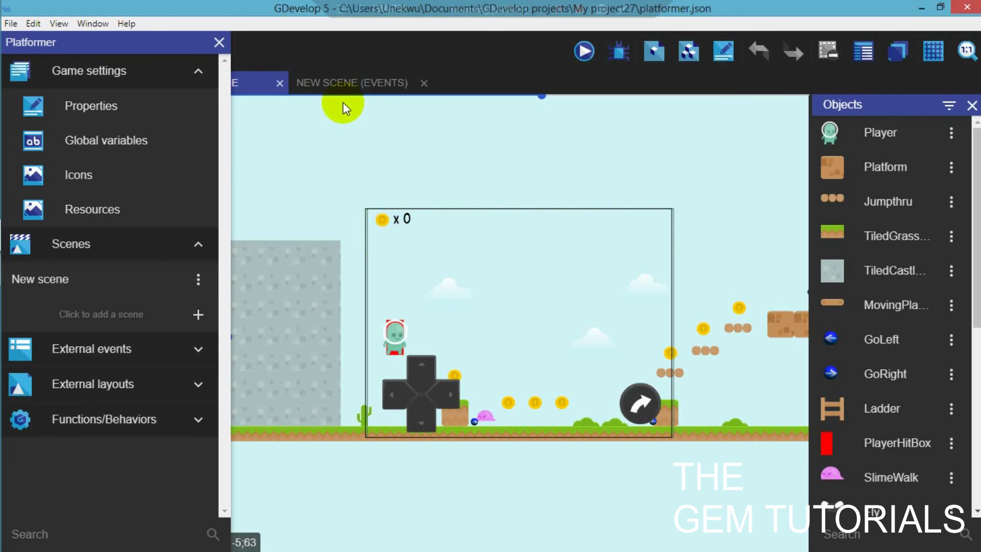
click(332, 82)
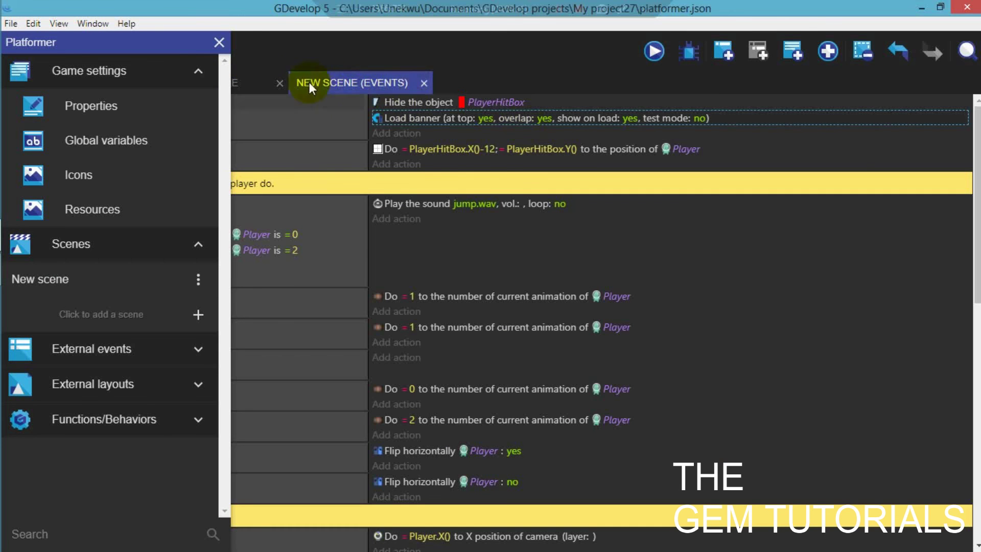
click(249, 82)
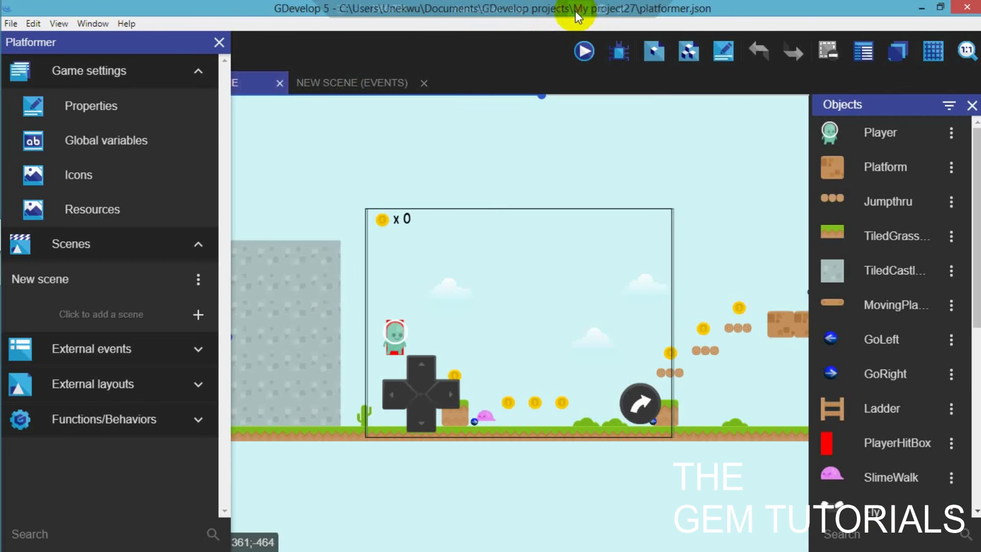